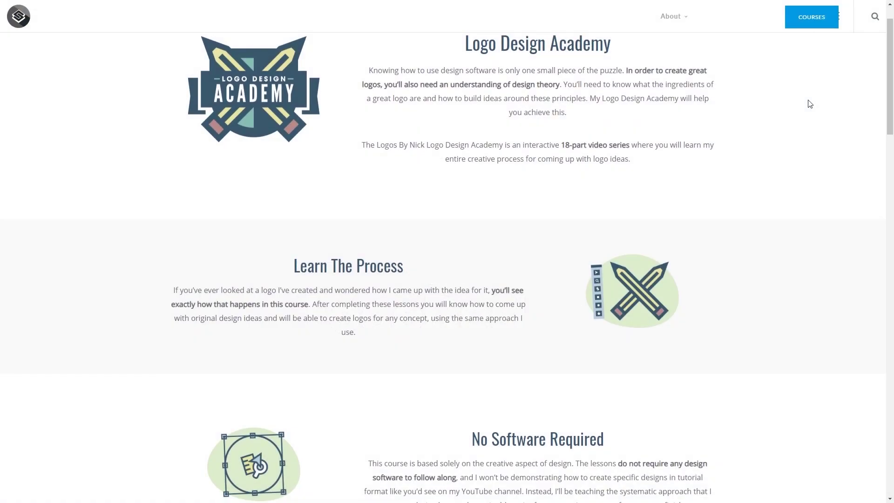
pyautogui.scroll(-6, 808, 104)
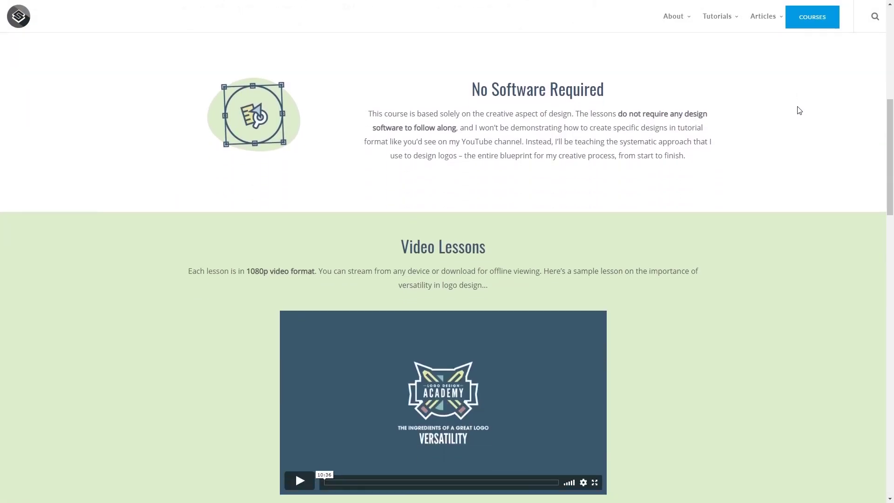
pyautogui.scroll(-15, 799, 112)
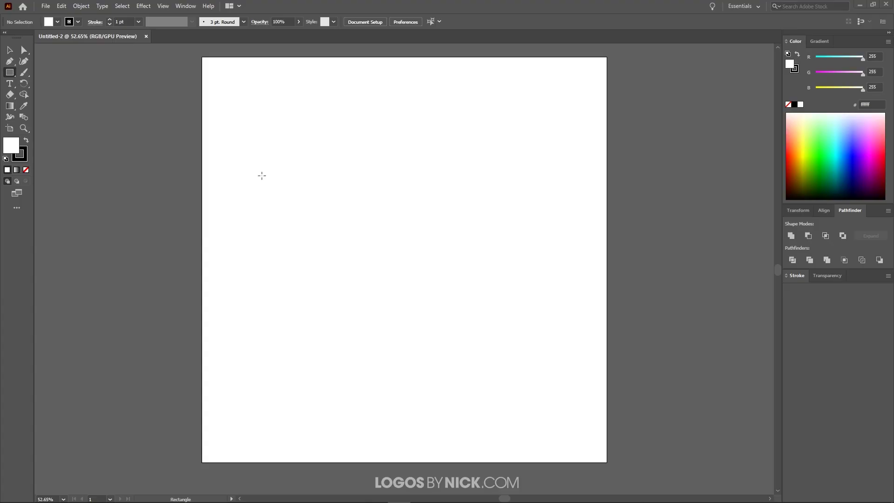
pyautogui.click(48, 6)
pyautogui.click(50, 17)
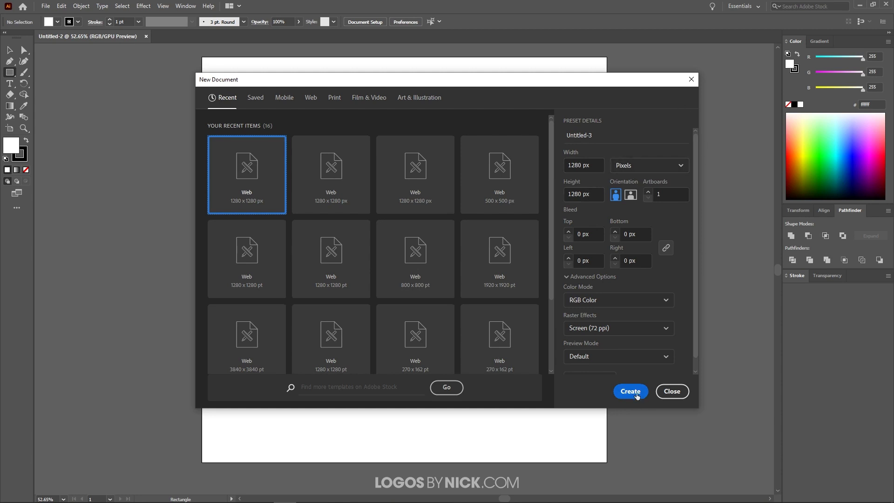
pyautogui.click(672, 391)
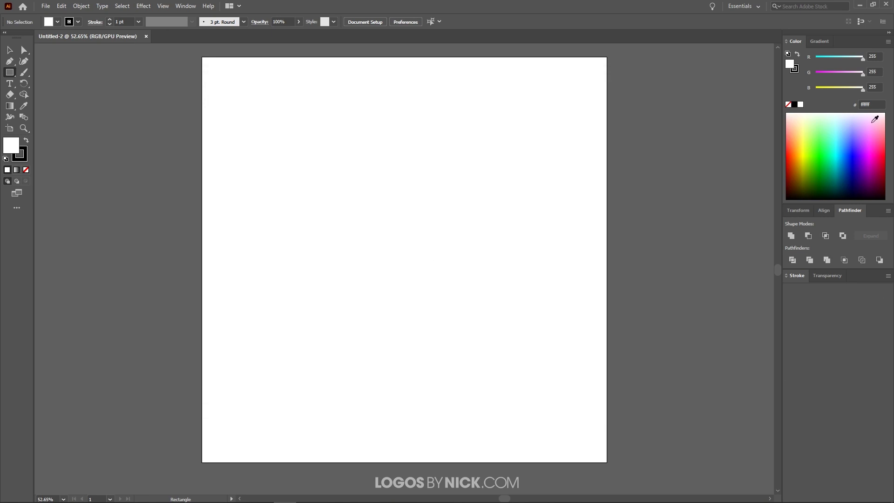
pyautogui.click(164, 6)
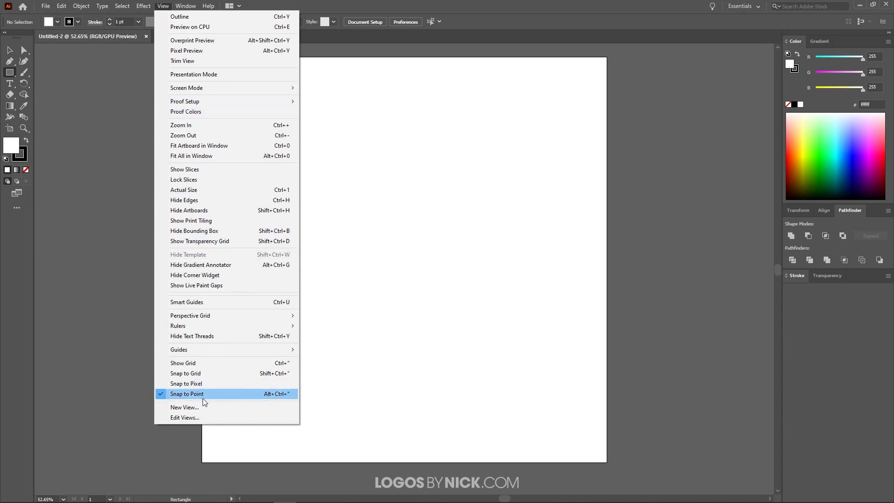
pyautogui.click(166, 4)
pyautogui.click(188, 6)
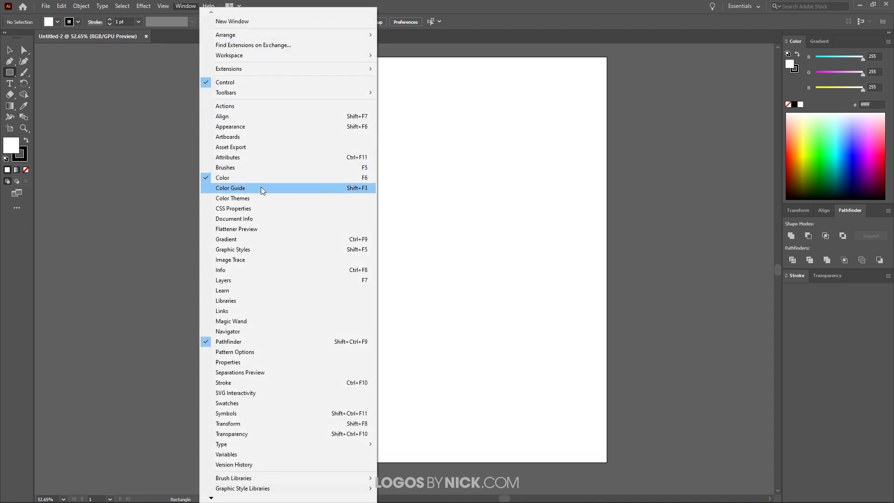
pyautogui.press('Escape')
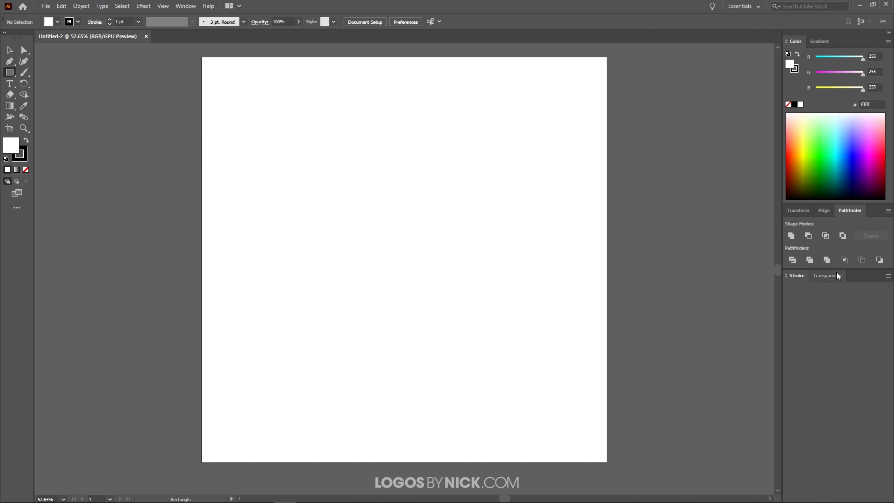
# - Draw a perfect circle about 1032 px in diameter on the artboard with the Ellipse tool
pyautogui.click(11, 75)
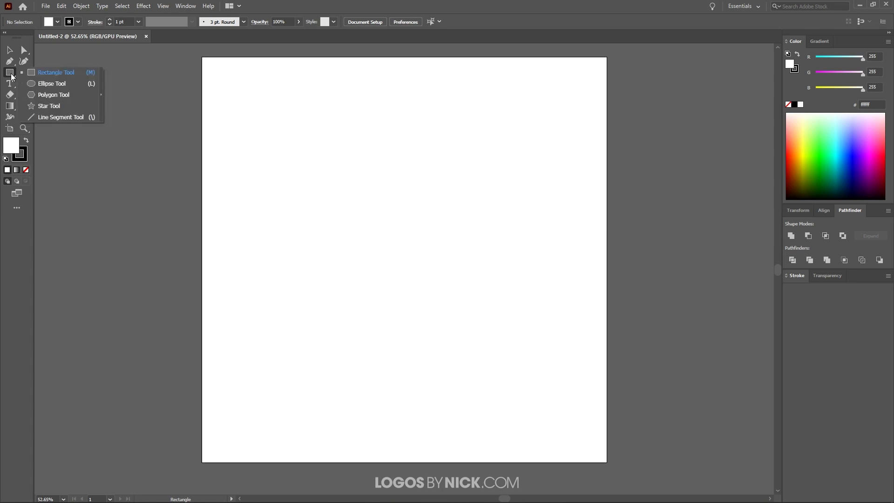
pyautogui.click(49, 84)
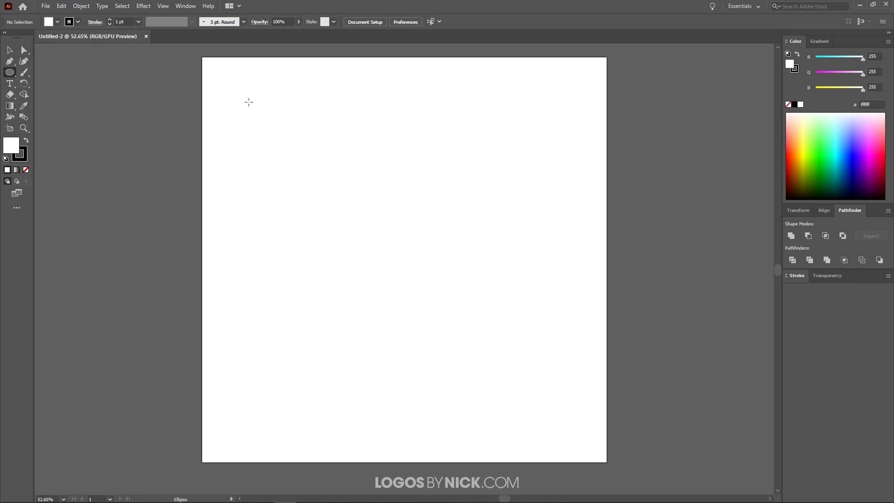
pyautogui.moveTo(248, 98); pyautogui.dragTo(554, 418)
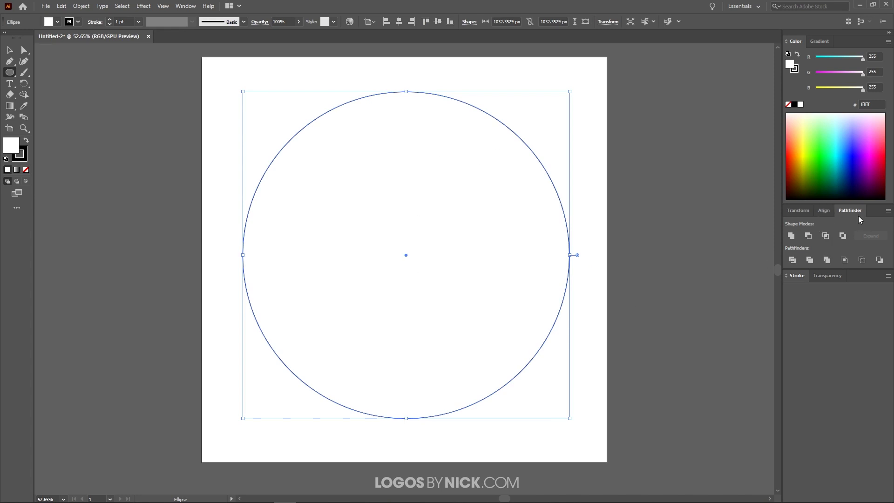
# - Set the alignment reference to the artboard and center the circle on it horizontally and vertically
pyautogui.click(825, 210)
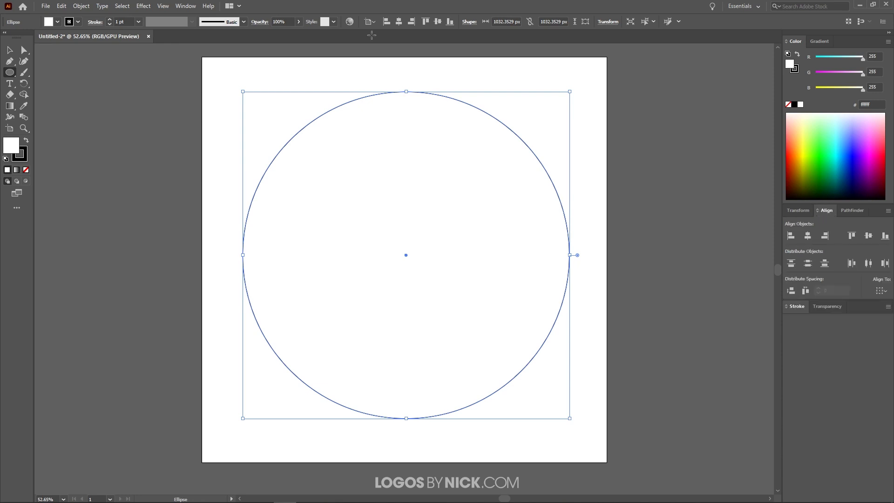
pyautogui.click(185, 6)
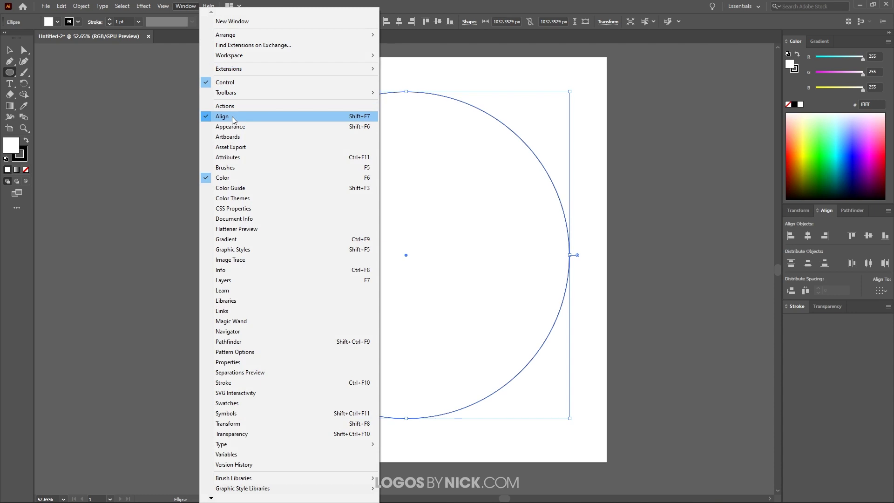
pyautogui.click(185, 6)
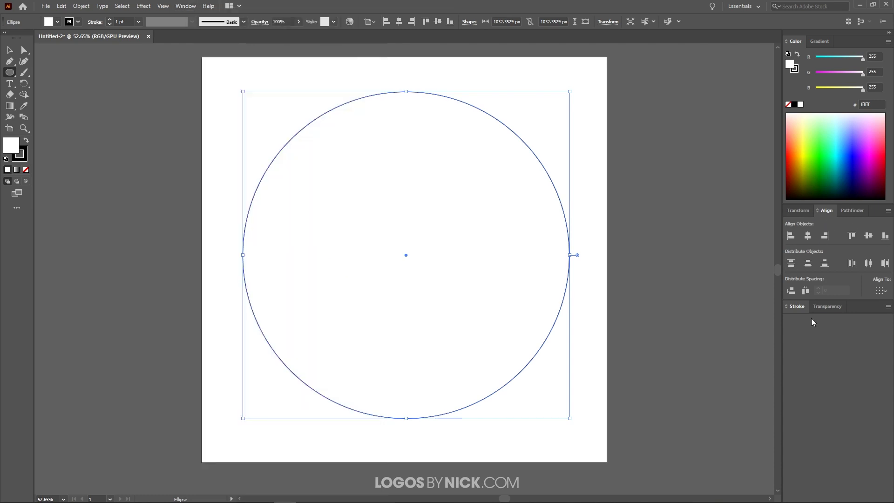
pyautogui.click(886, 290)
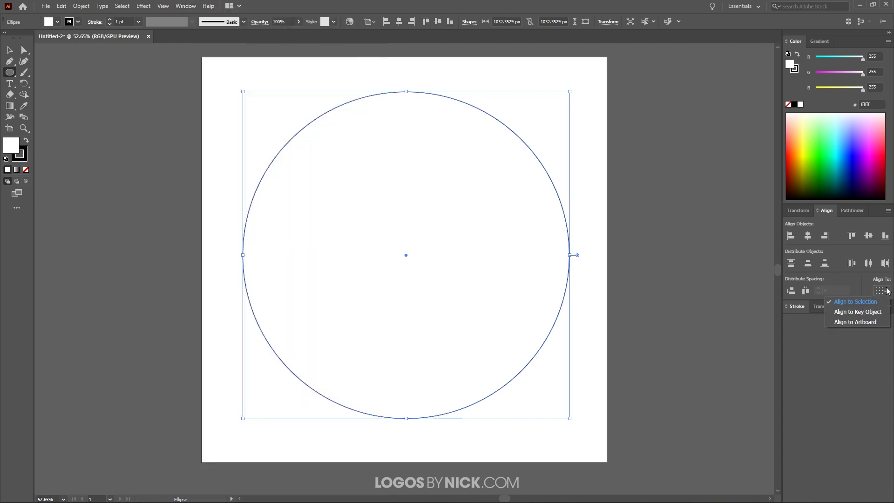
pyautogui.click(860, 303)
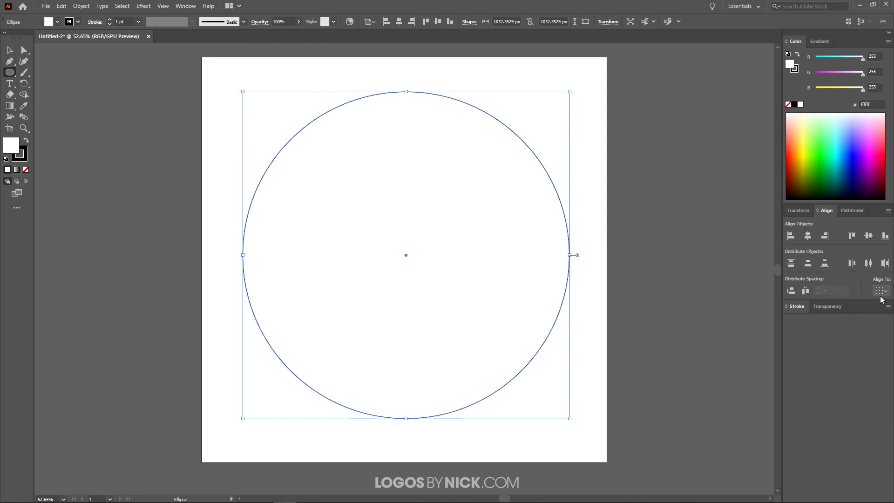
pyautogui.click(811, 237)
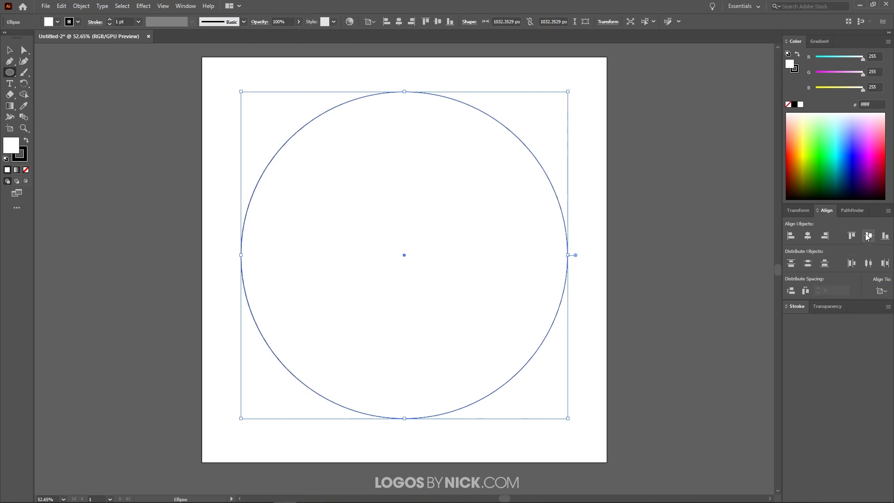
pyautogui.click(867, 236)
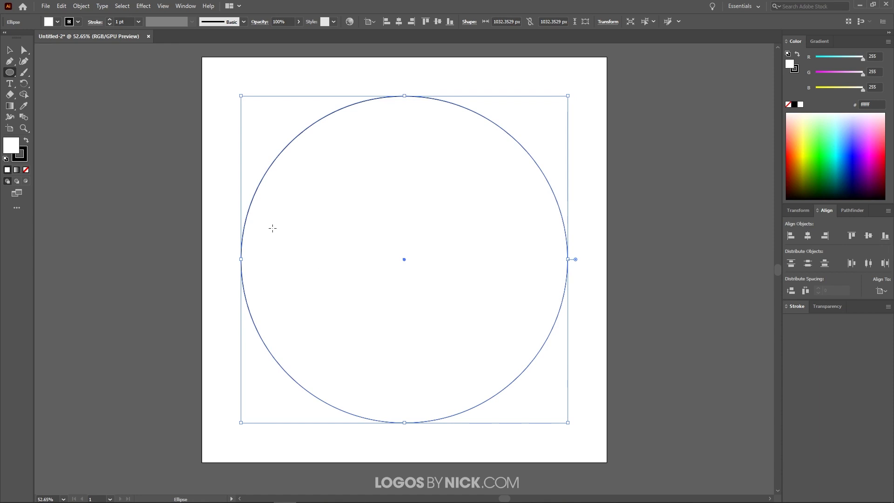
# - Style the circle with no stroke, a red fill of e62000 and 54% opacity
pyautogui.click(26, 158)
pyautogui.click(26, 170)
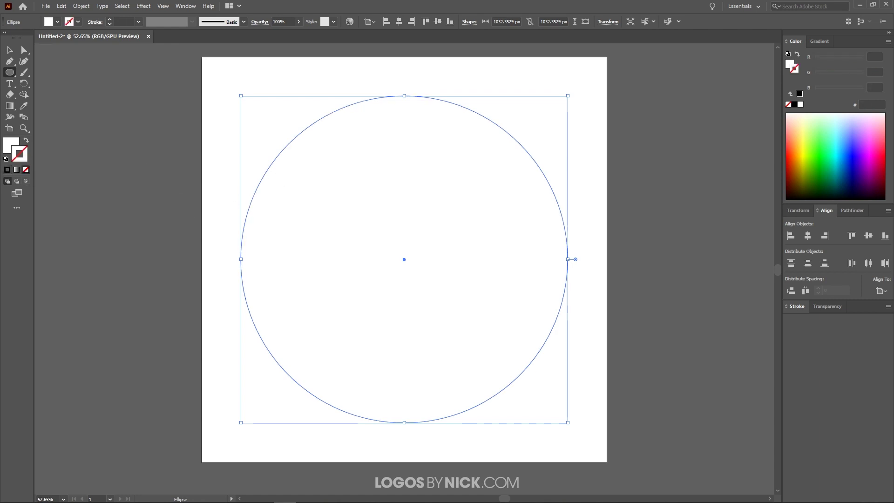
pyautogui.click(11, 145)
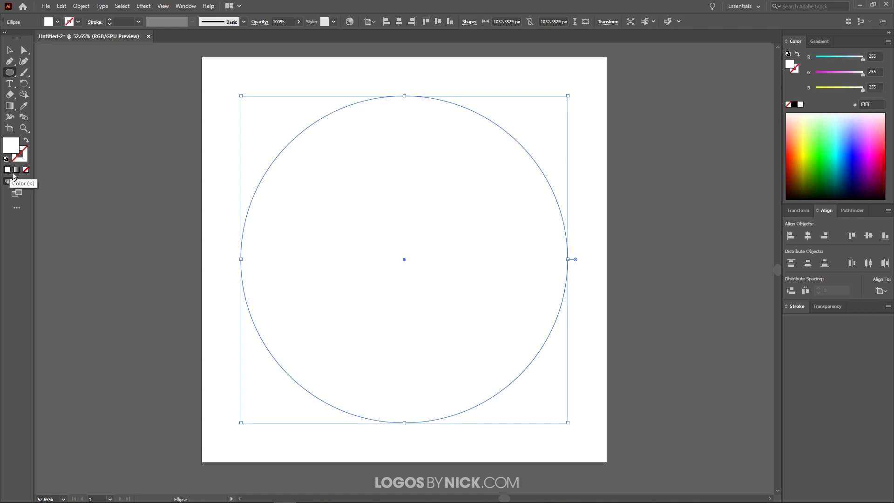
pyautogui.click(791, 156)
pyautogui.moveTo(792, 156); pyautogui.dragTo(792, 157)
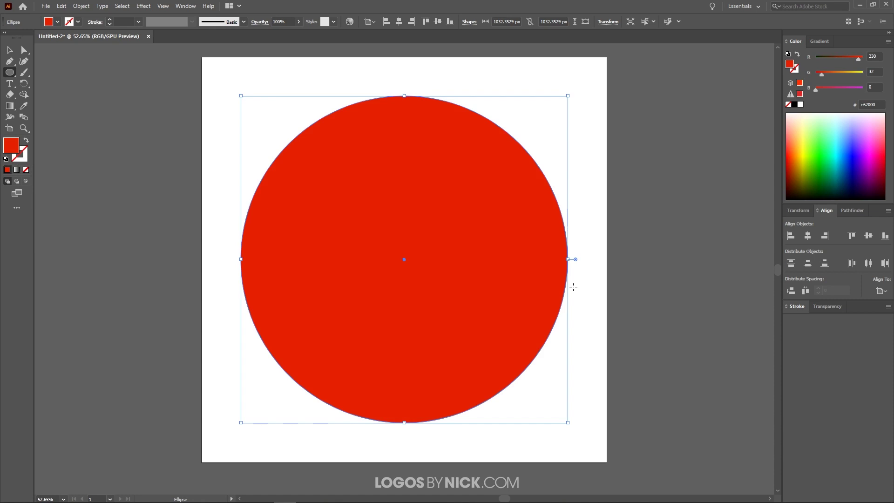
pyautogui.click(299, 22)
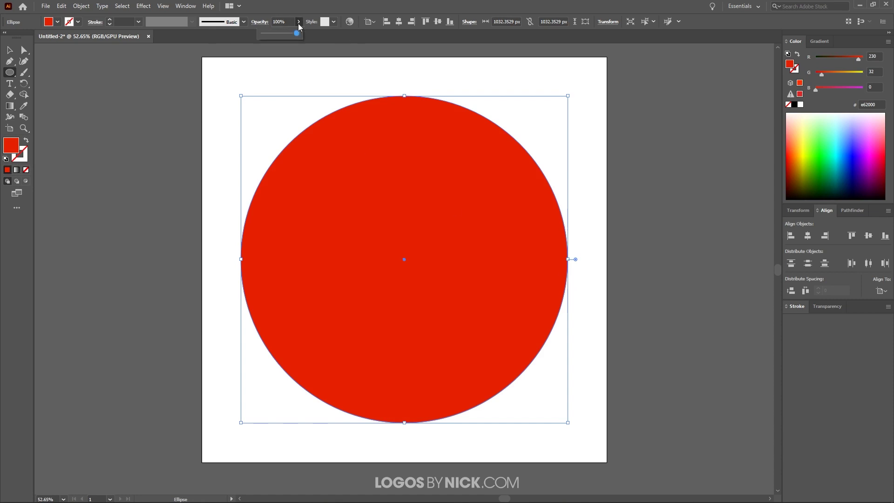
pyautogui.moveTo(297, 34); pyautogui.dragTo(283, 35)
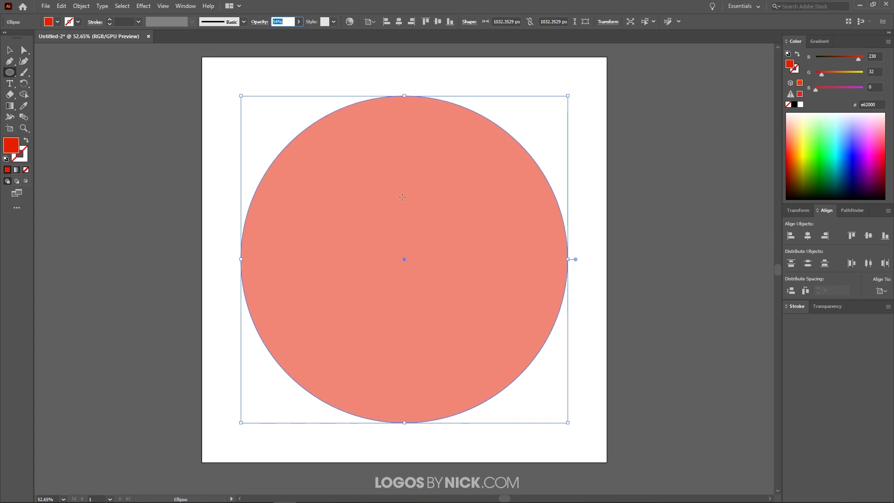
# - Copy the red circle and paste the duplicate in place on top of the original
pyautogui.click(59, 6)
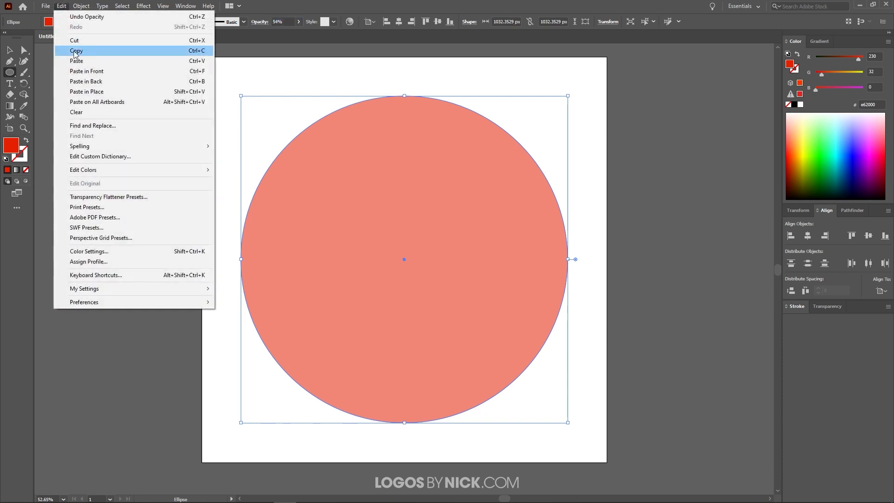
pyautogui.click(75, 53)
pyautogui.click(63, 7)
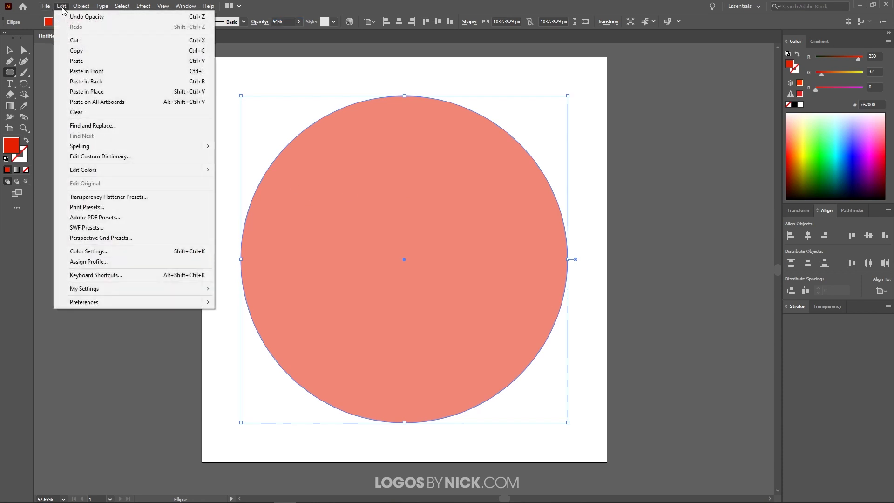
pyautogui.click(95, 93)
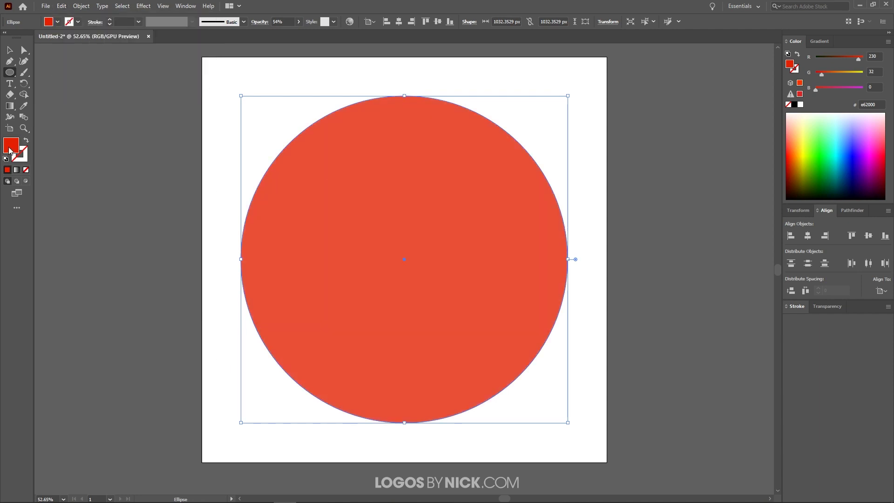
# - Remove the duplicate circle's fill and give it a red e62000 stroke
pyautogui.click(26, 171)
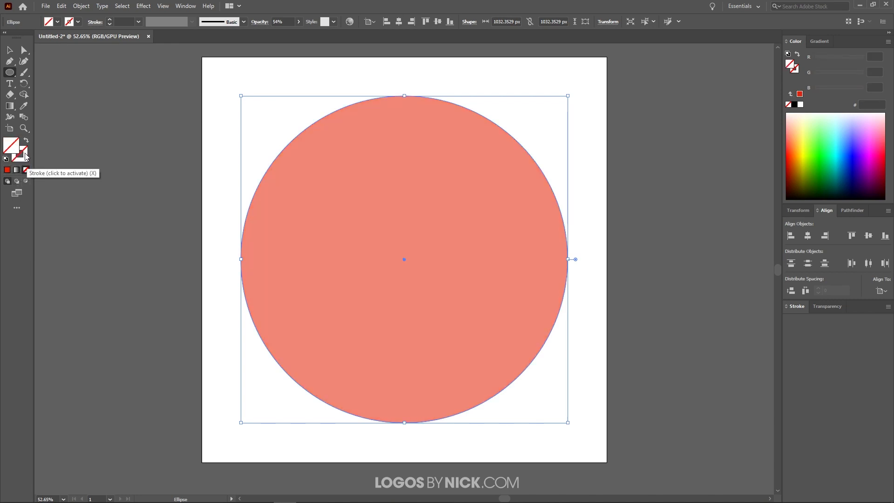
pyautogui.click(26, 156)
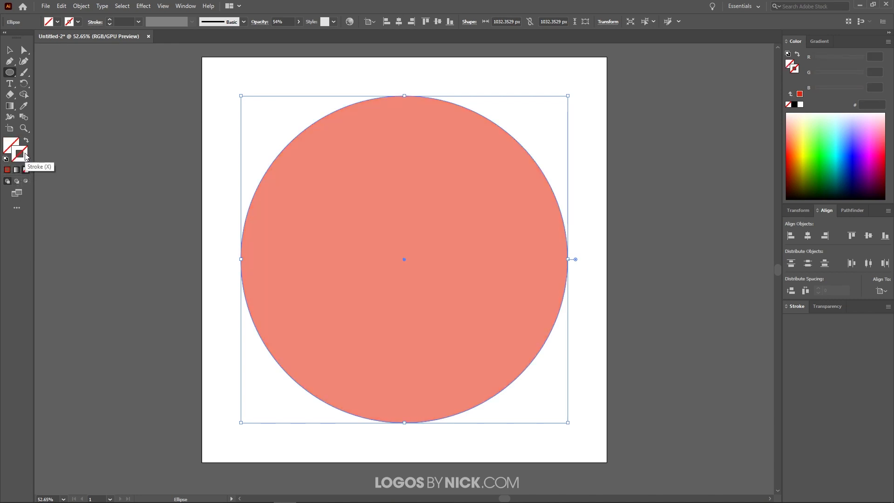
pyautogui.click(8, 171)
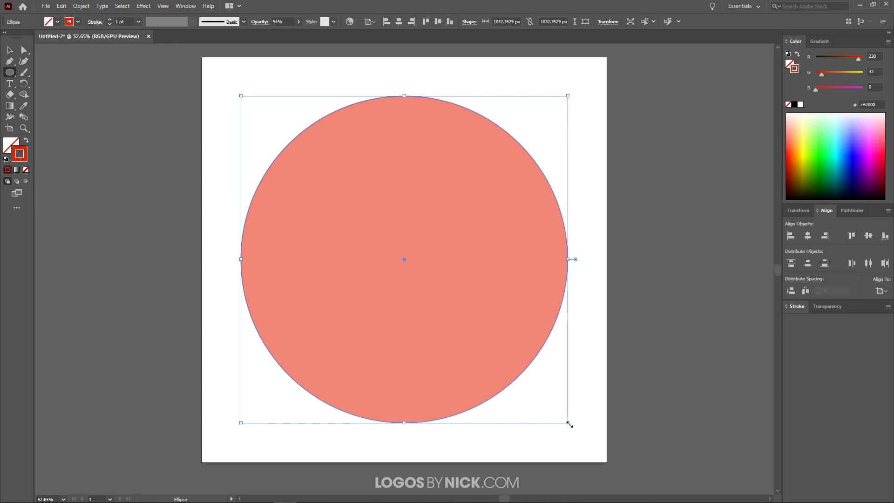
# - Enlarge the outlined circle from its center to about 1220 px in diameter and set its stroke weight to 61 pt
pyautogui.moveTo(568, 423); pyautogui.dragTo(588, 450)
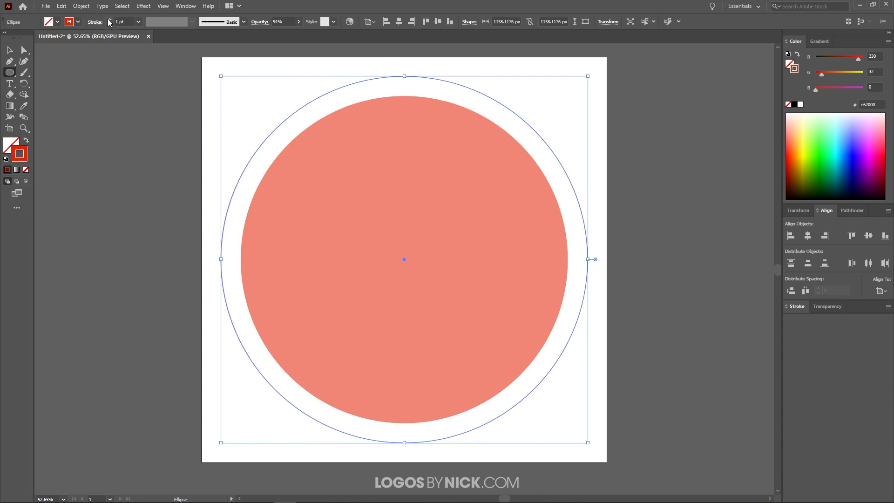
pyautogui.scroll(20, 109, 22)
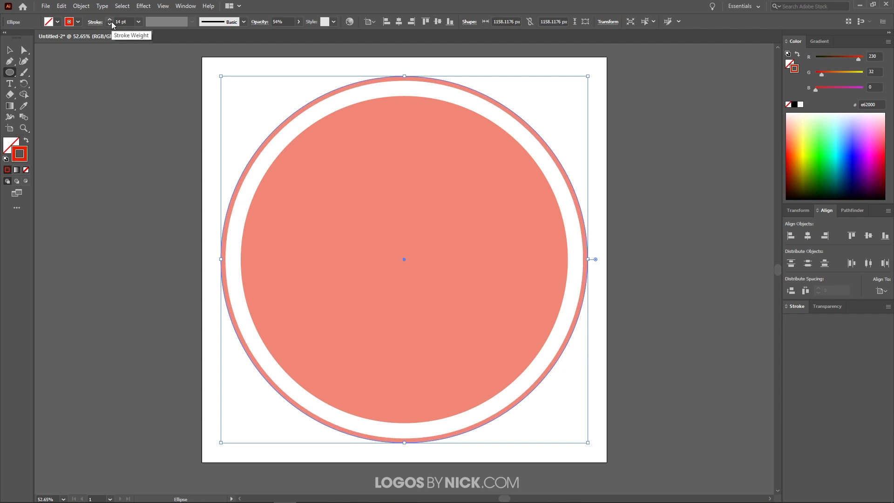
pyautogui.scroll(20, 112, 22)
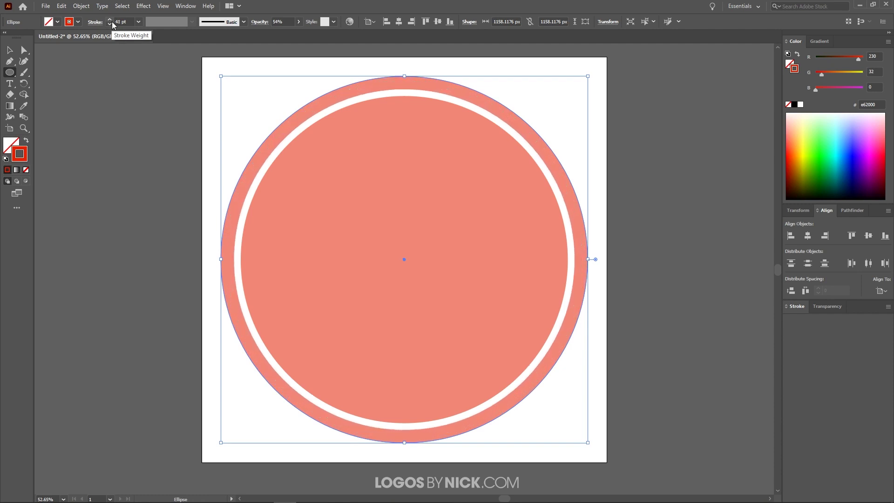
pyautogui.scroll(14, 111, 21)
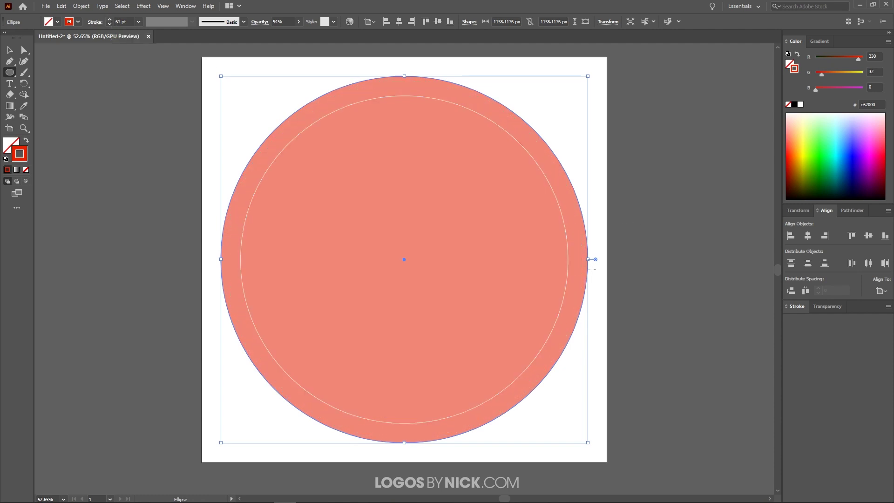
pyautogui.moveTo(588, 259); pyautogui.dragTo(597, 259)
pyautogui.moveTo(600, 453)
pyautogui.mouseDown()
pyautogui.moveTo(599, 444)
pyautogui.moveTo(598, 456)
pyautogui.mouseUp()
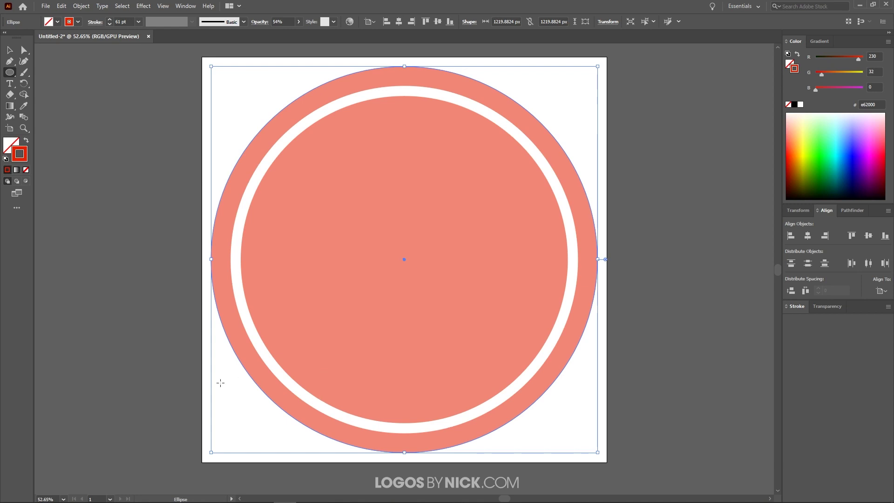
# - Convert the thick outer ring's stroke into a filled shape with Outline Stroke
pyautogui.click(80, 6)
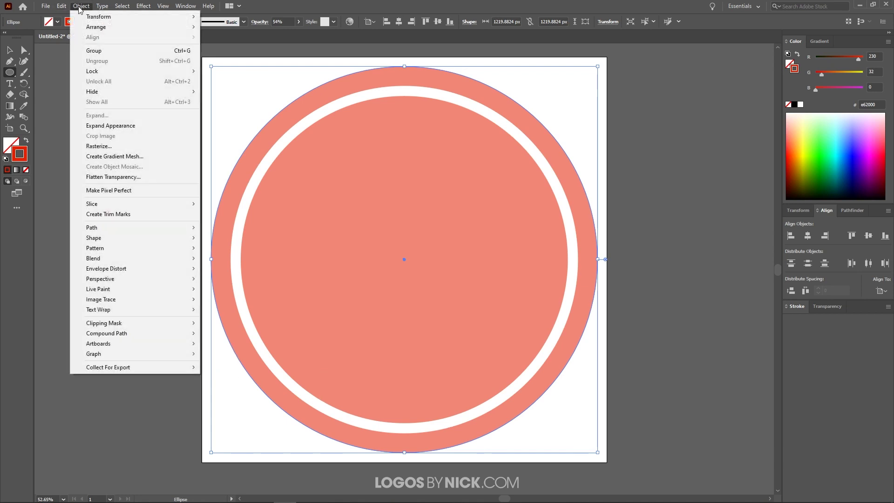
pyautogui.moveTo(155, 228)
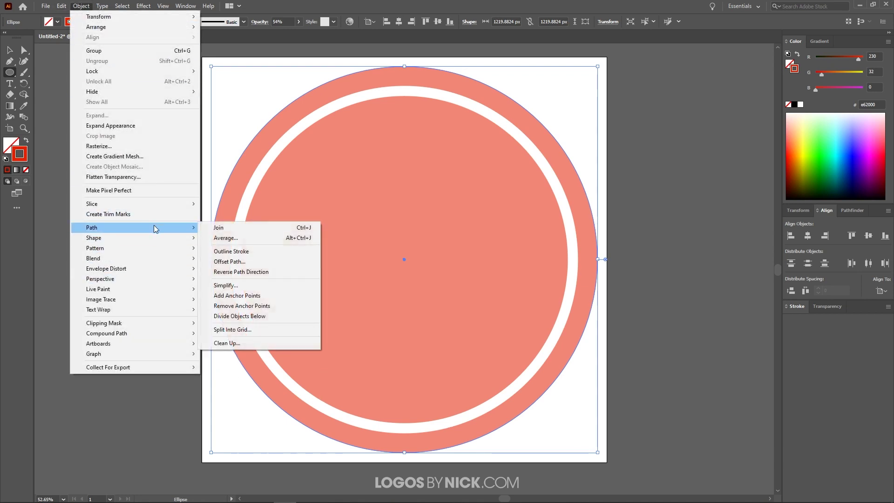
pyautogui.click(238, 253)
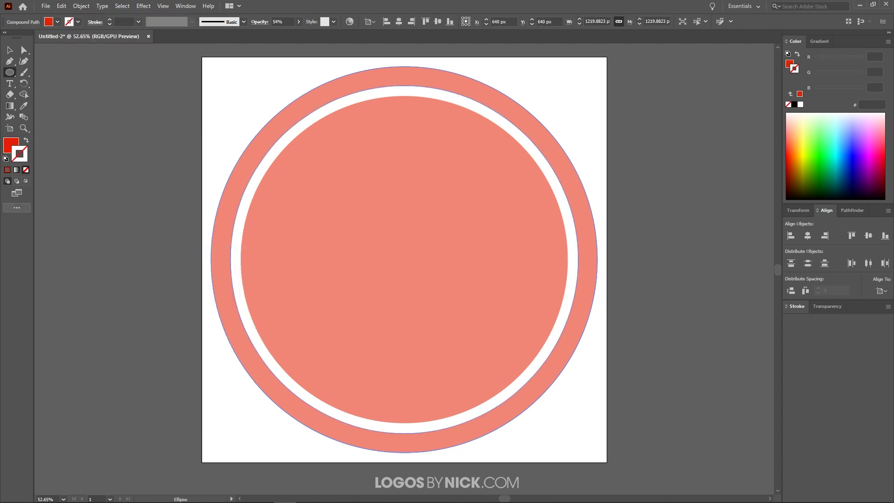
# - Shrink the inner red circle from its center to about 1002 px in diameter
pyautogui.click(9, 52)
pyautogui.click(415, 217)
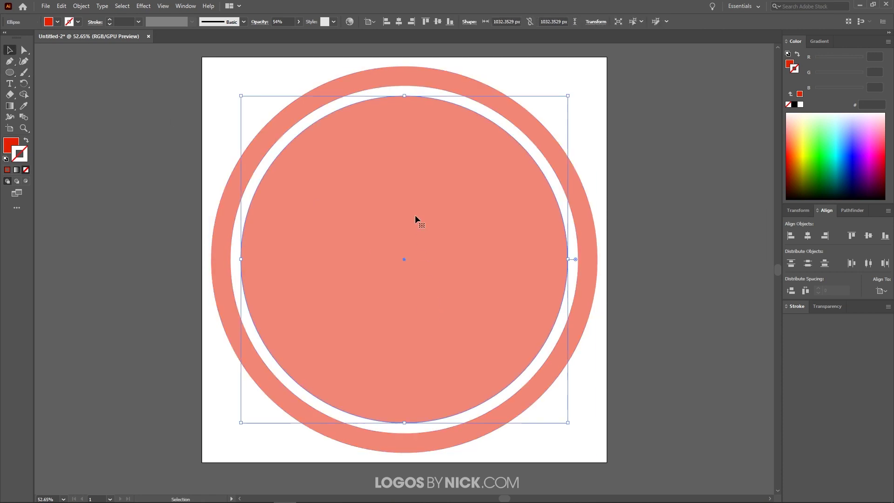
pyautogui.moveTo(569, 425)
pyautogui.mouseDown()
pyautogui.moveTo(546, 401)
pyautogui.moveTo(563, 421)
pyautogui.mouseUp()
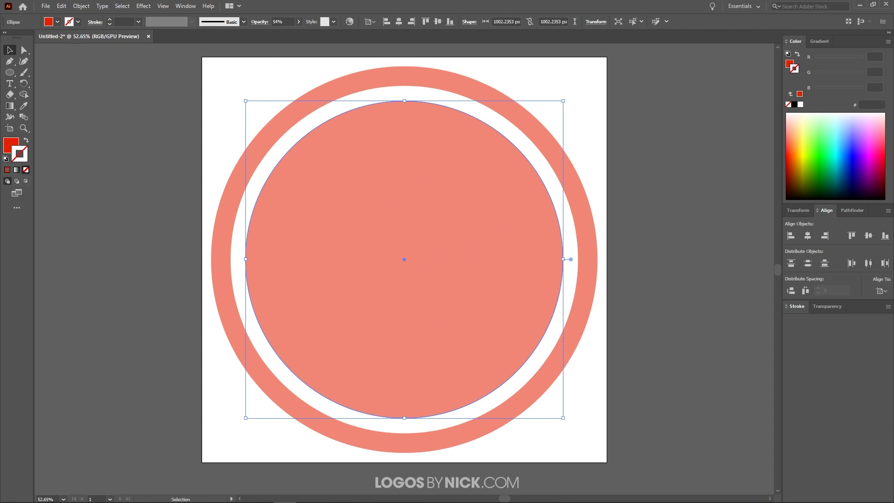
# - Delete the inner circle's top anchor point and close the remaining half circle with a straight edge using the Pen tool
pyautogui.click(24, 54)
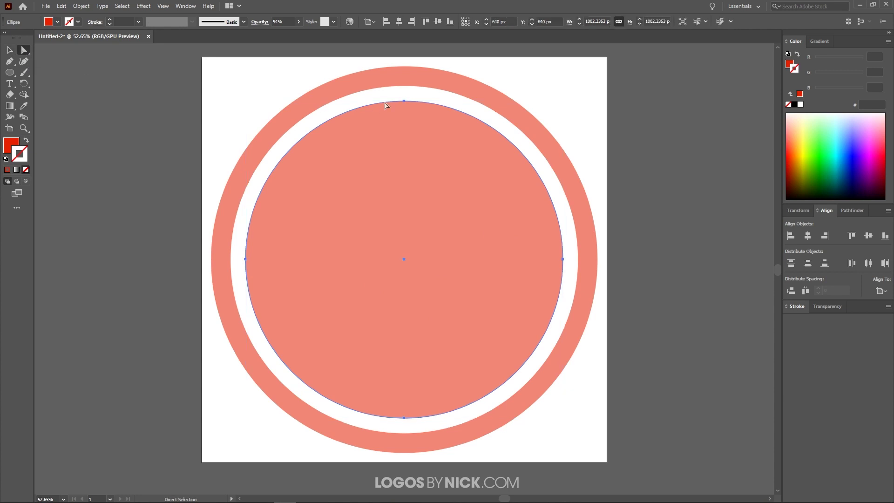
pyautogui.click(404, 101)
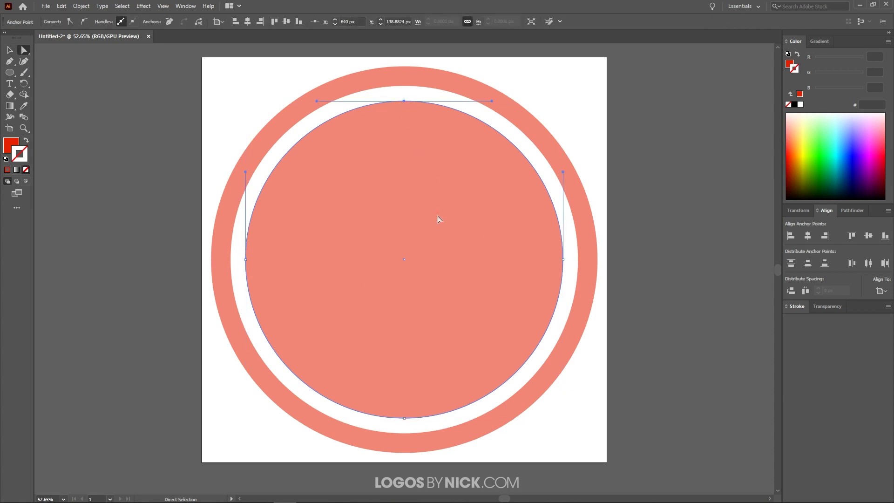
pyautogui.press('Delete')
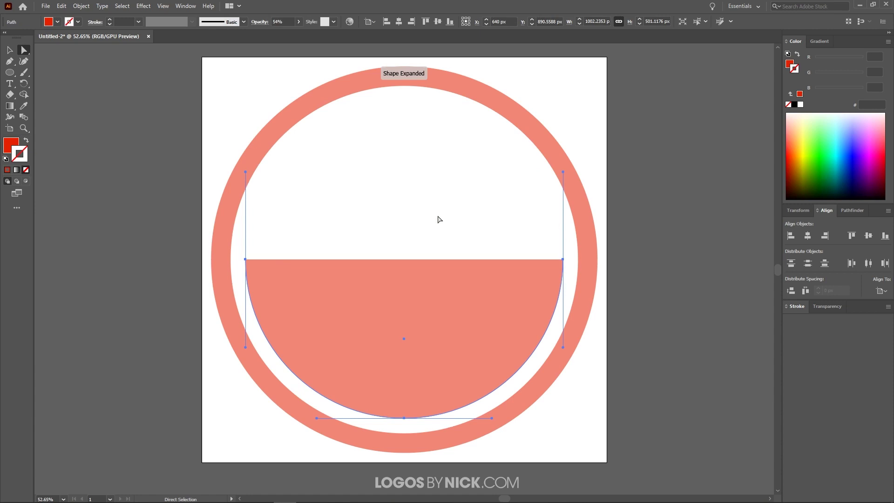
pyautogui.click(13, 63)
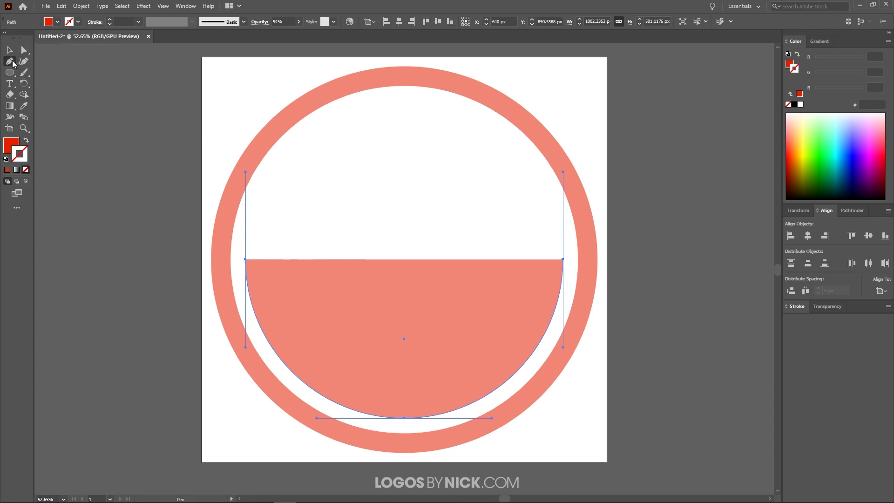
pyautogui.click(245, 260)
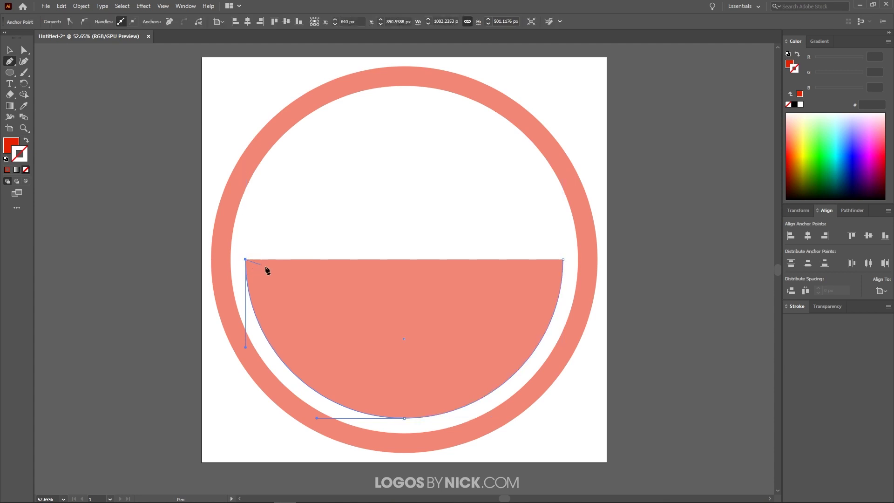
pyautogui.click(563, 260)
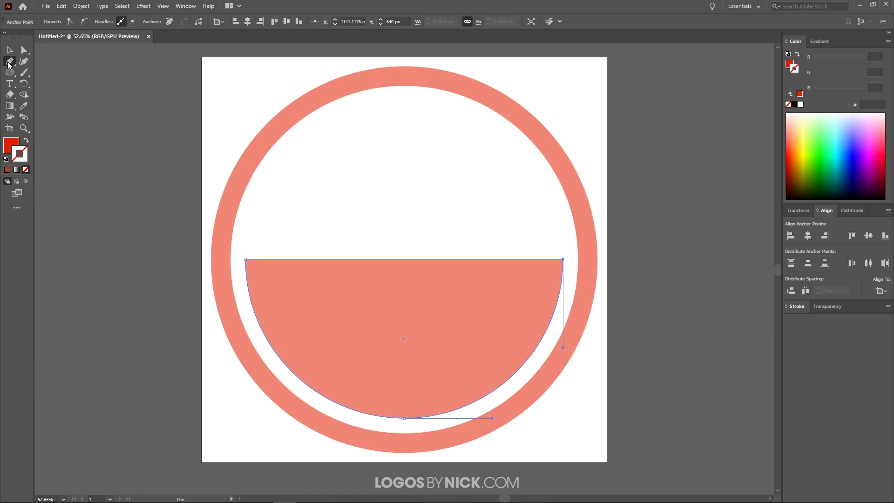
# - Bend the half circle's straight top edge into an S-shaped wave, high on the left and low on the right, with the Anchor Point tool
pyautogui.click(8, 61)
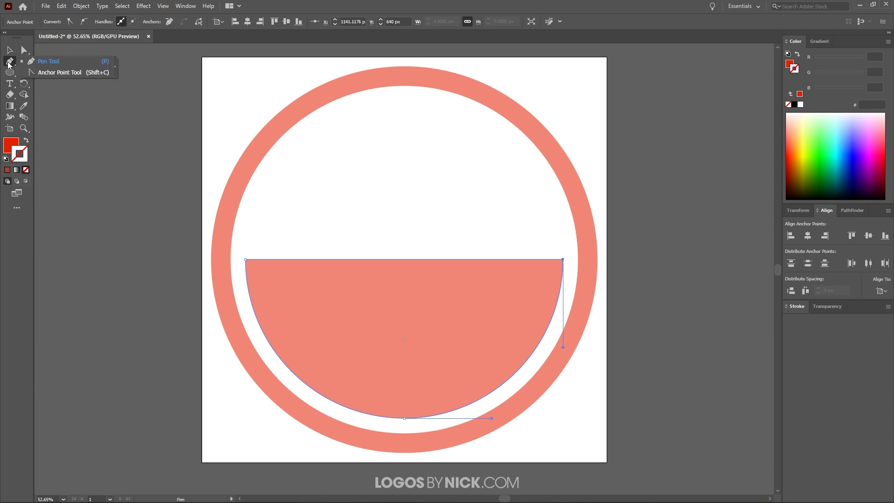
pyautogui.click(62, 74)
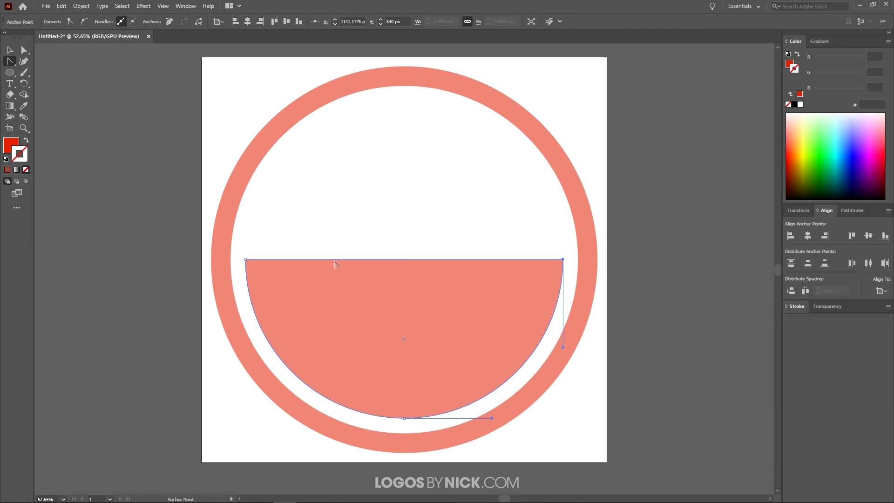
pyautogui.moveTo(331, 259); pyautogui.dragTo(320, 222)
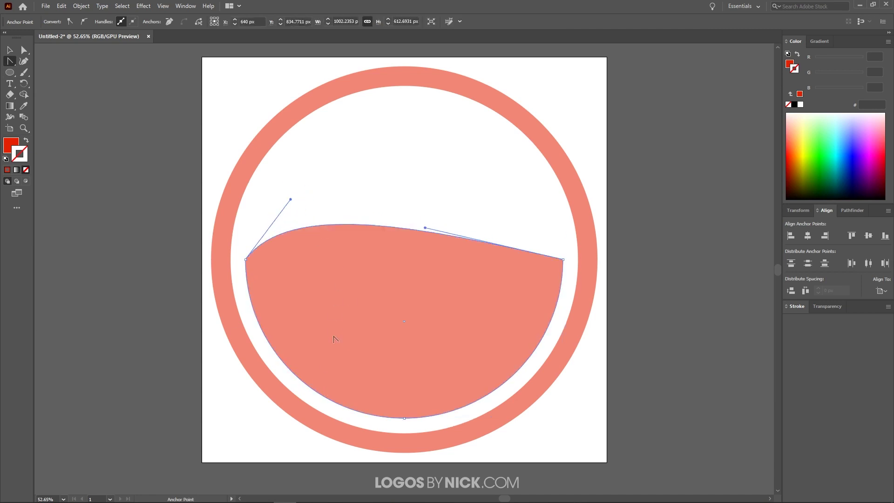
pyautogui.moveTo(290, 200); pyautogui.dragTo(290, 171)
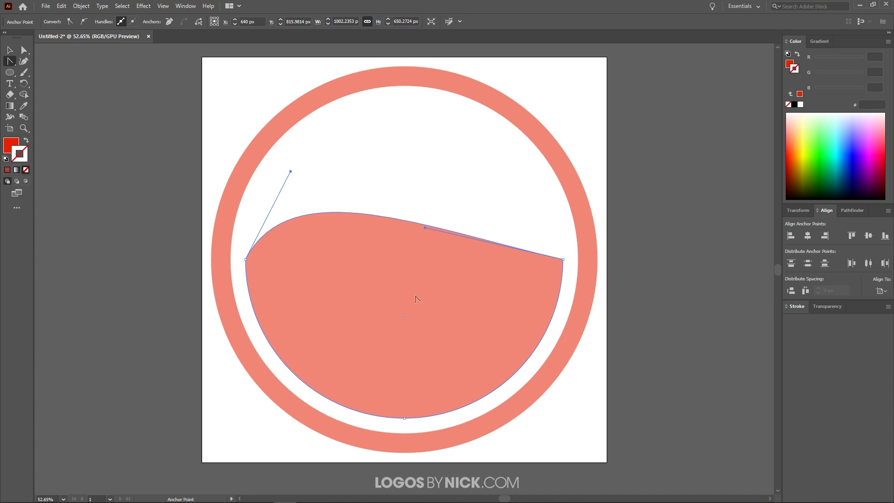
pyautogui.moveTo(424, 230); pyautogui.dragTo(507, 353)
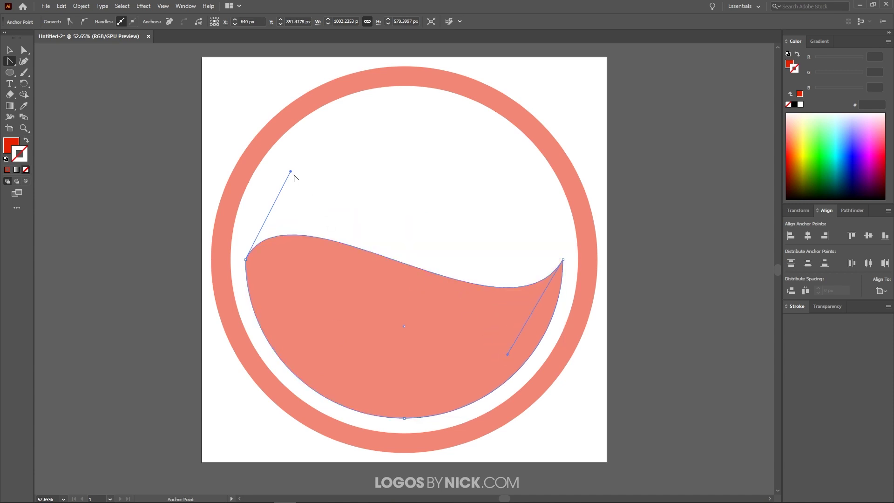
pyautogui.moveTo(290, 172); pyautogui.dragTo(310, 166)
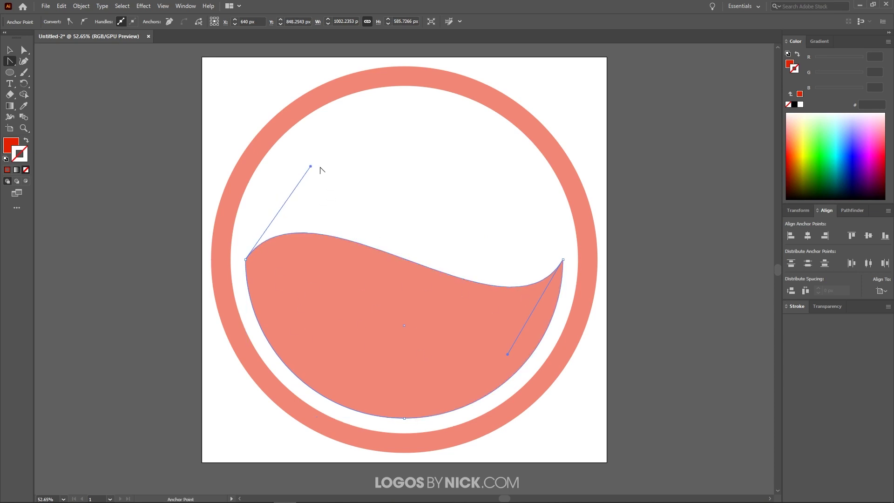
pyautogui.moveTo(311, 166); pyautogui.dragTo(327, 164)
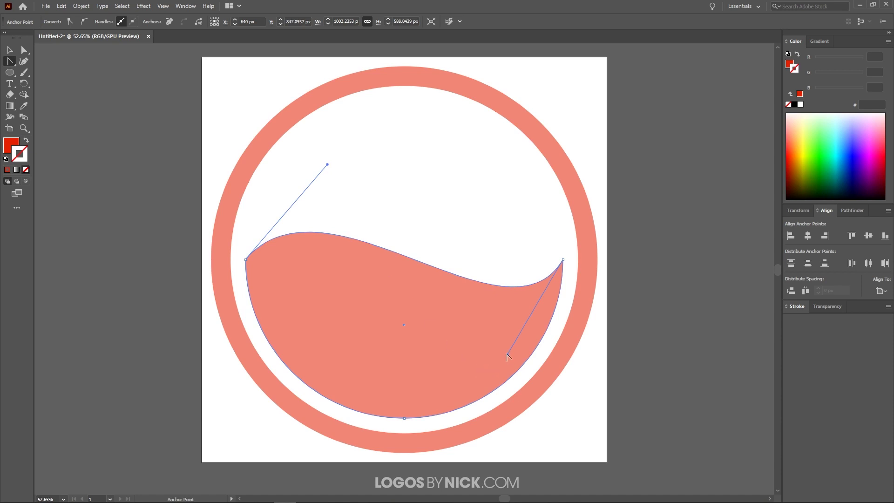
pyautogui.moveTo(507, 356); pyautogui.dragTo(499, 353)
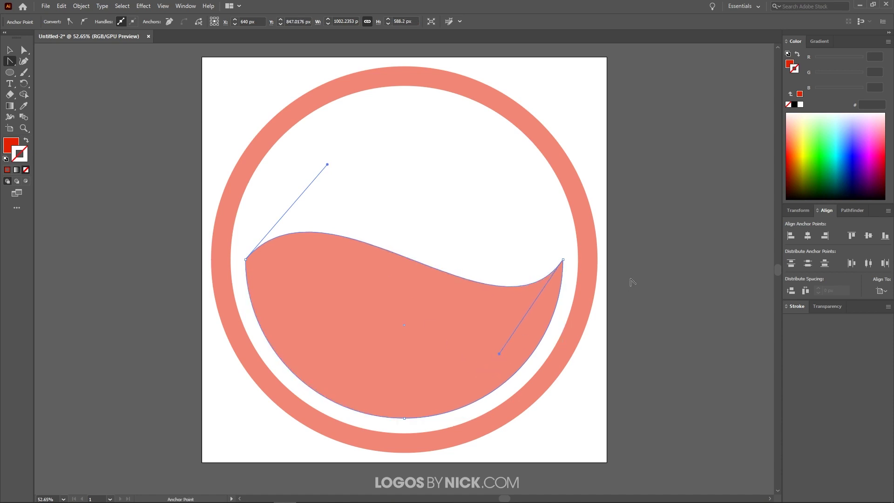
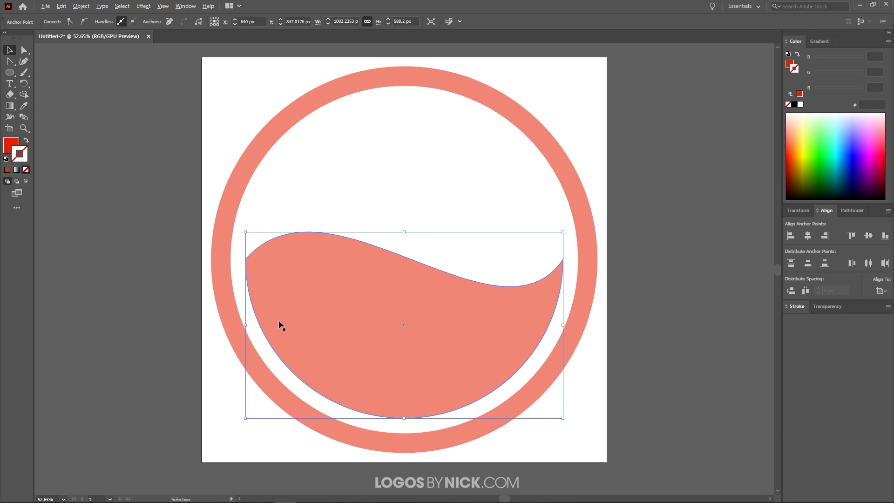
# - Place a duplicate of the red wave shape to the right, mostly off the artboard
pyautogui.moveTo(278, 319); pyautogui.dragTo(602, 307)
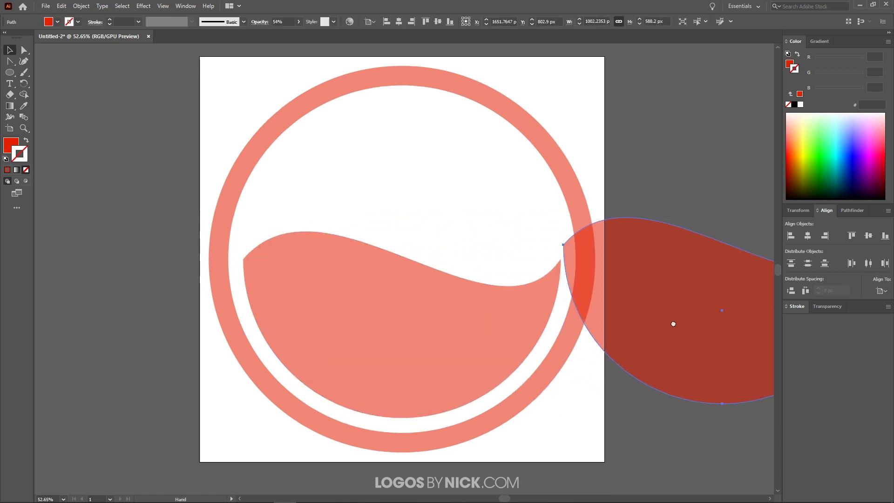
pyautogui.moveTo(673, 323); pyautogui.dragTo(600, 325)
pyautogui.moveTo(679, 311); pyautogui.dragTo(558, 282)
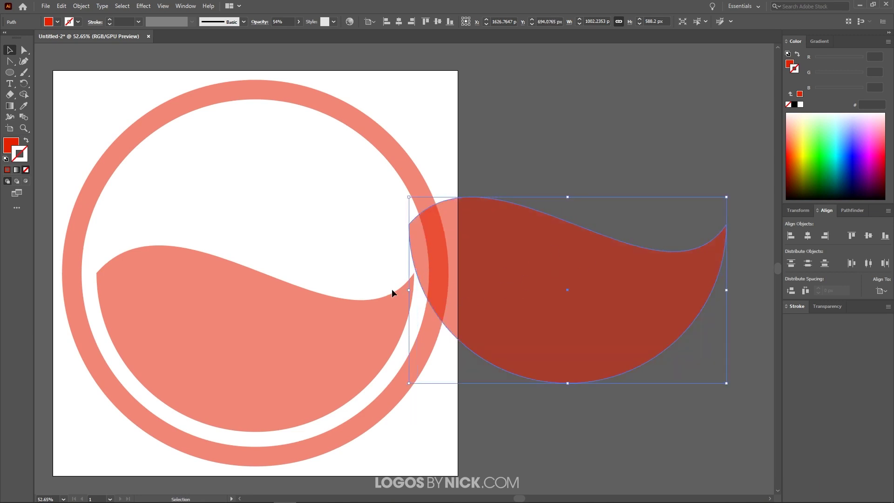
pyautogui.click(816, 149)
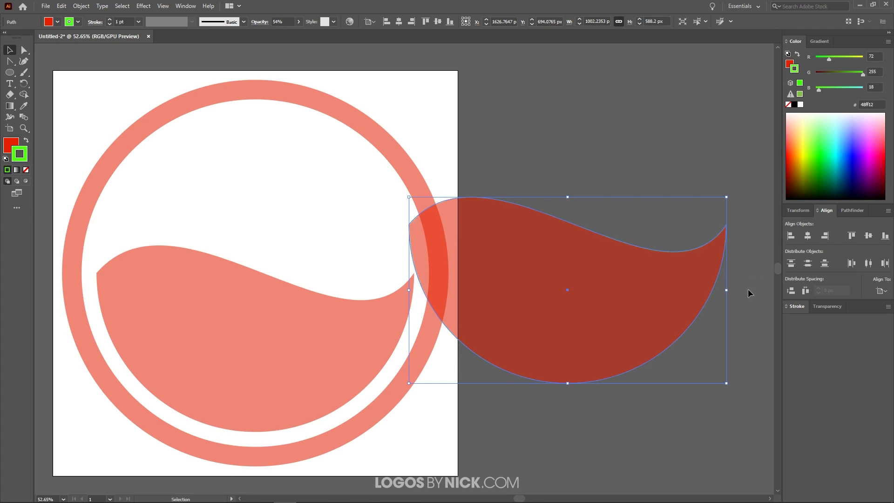
pyautogui.click(817, 147)
pyautogui.click(789, 105)
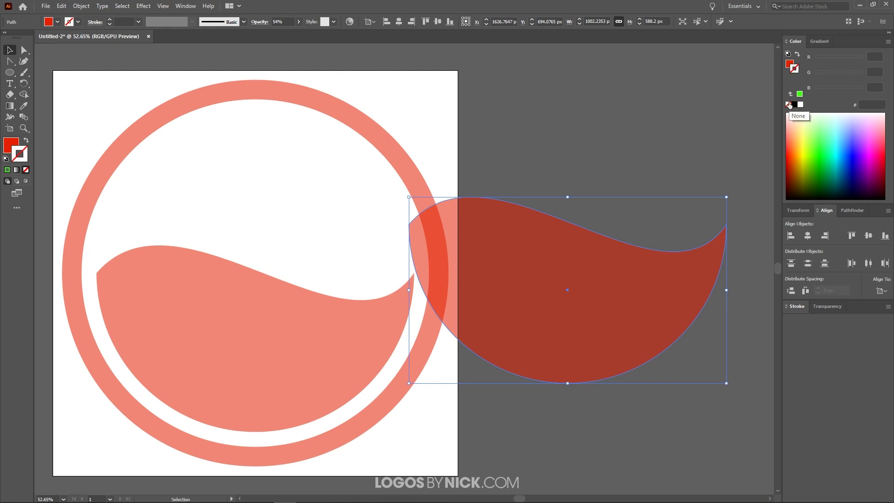
# - Fill the duplicated wave shape with green 14f400 and reflect it horizontally
pyautogui.click(788, 63)
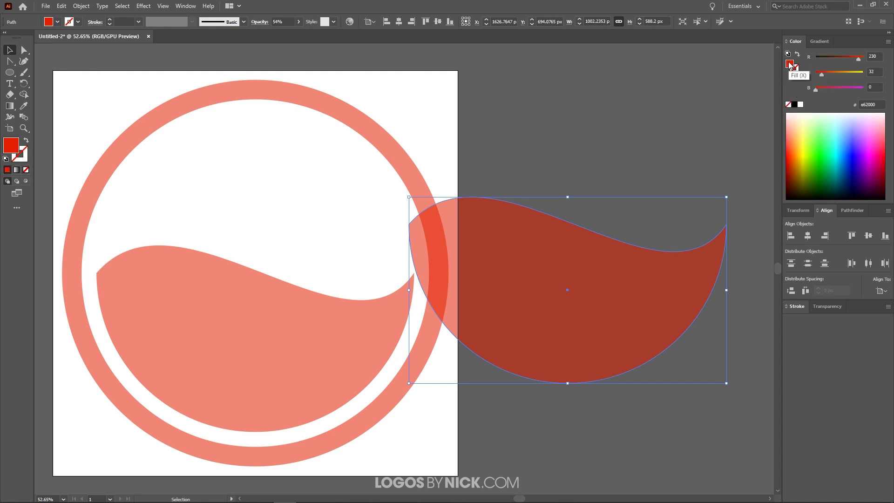
pyautogui.moveTo(820, 148); pyautogui.dragTo(820, 154)
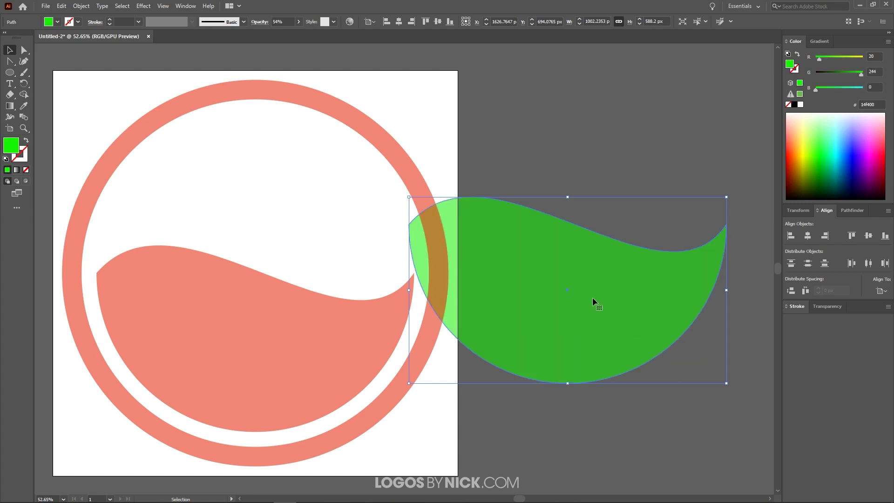
pyautogui.click(26, 86)
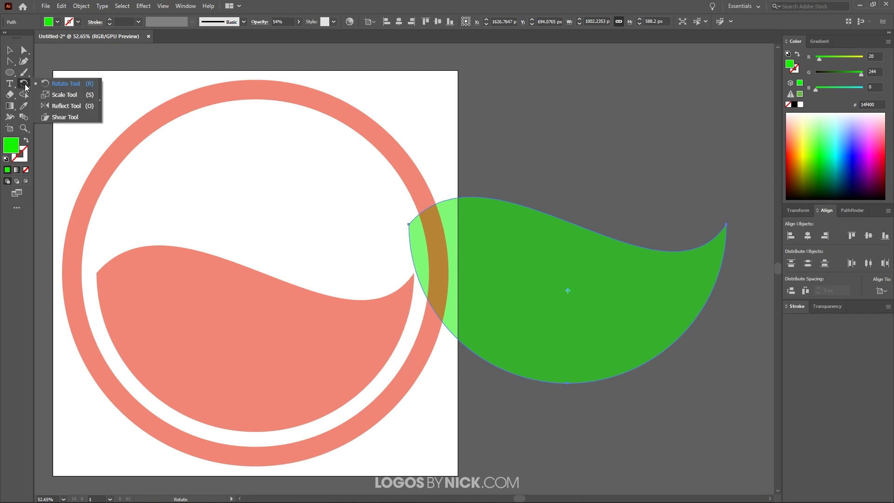
pyautogui.moveTo(25, 86); pyautogui.dragTo(68, 107)
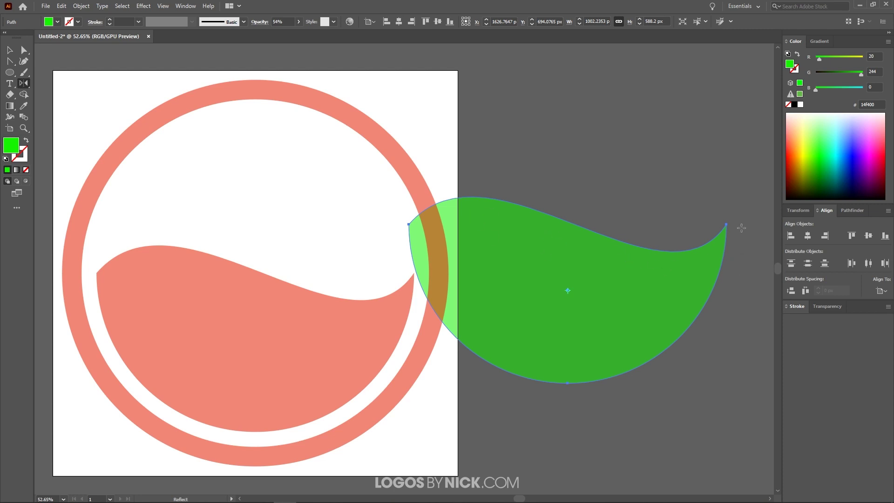
pyautogui.moveTo(748, 228); pyautogui.dragTo(399, 232)
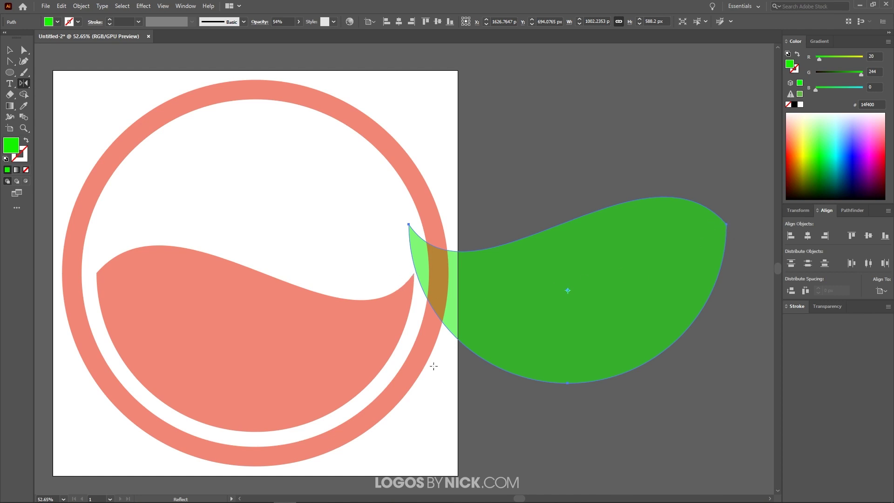
# - Move the green wave shape over the red one, snapping their upper right corner points together, and deselect it
pyautogui.click(10, 50)
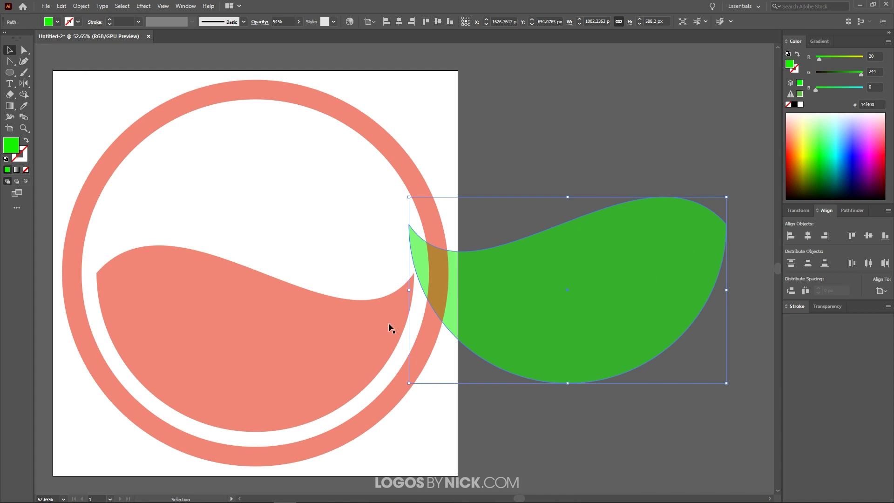
pyautogui.press('a')
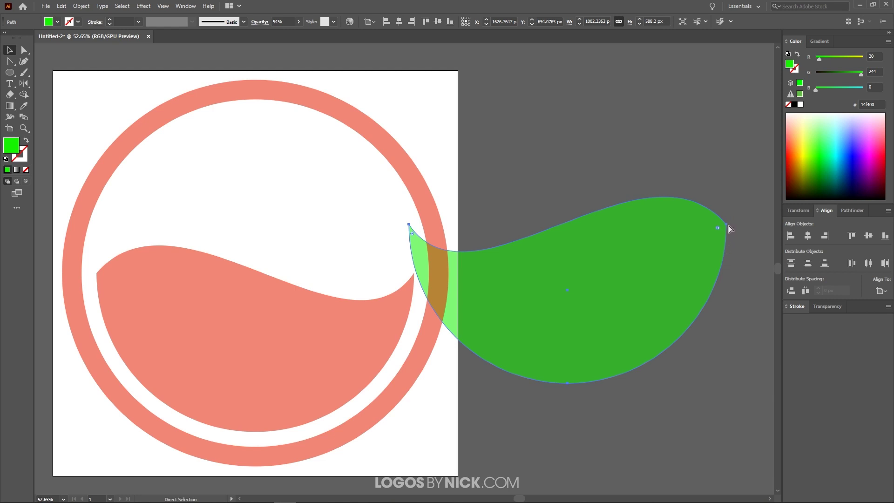
pyautogui.moveTo(722, 229); pyautogui.dragTo(413, 275)
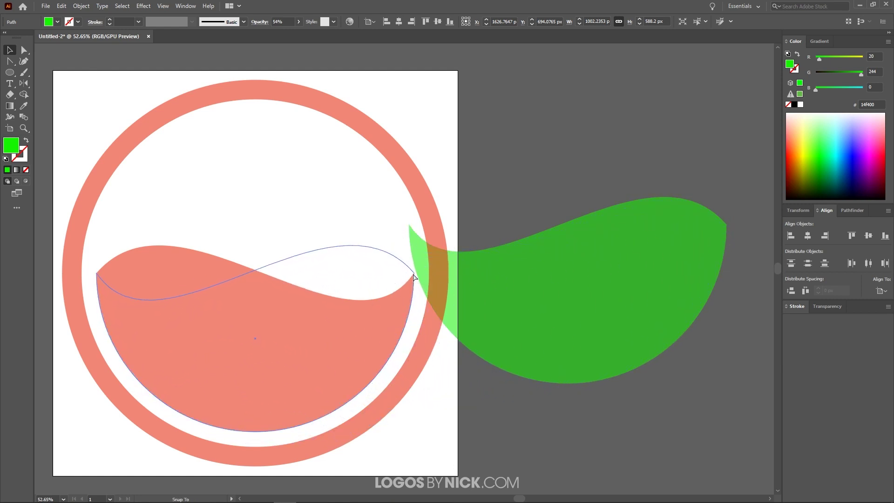
pyautogui.moveTo(371, 301); pyautogui.dragTo(429, 291)
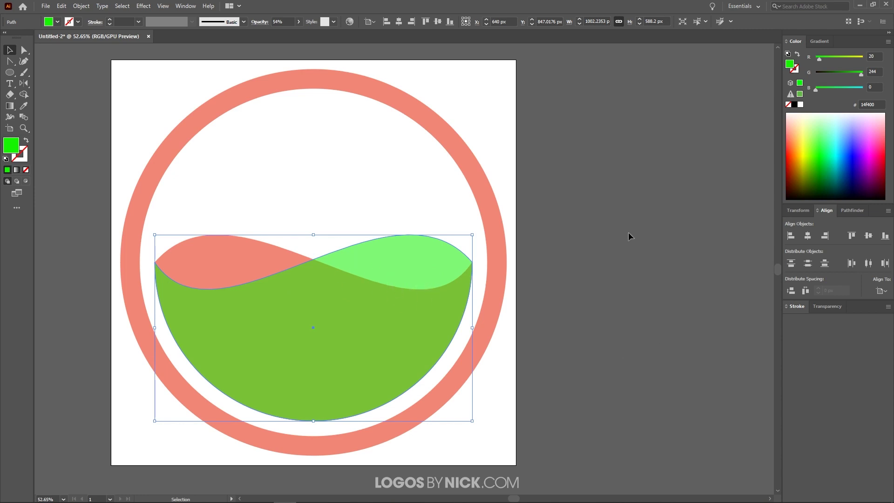
pyautogui.click(619, 169)
pyautogui.moveTo(558, 214); pyautogui.dragTo(618, 221)
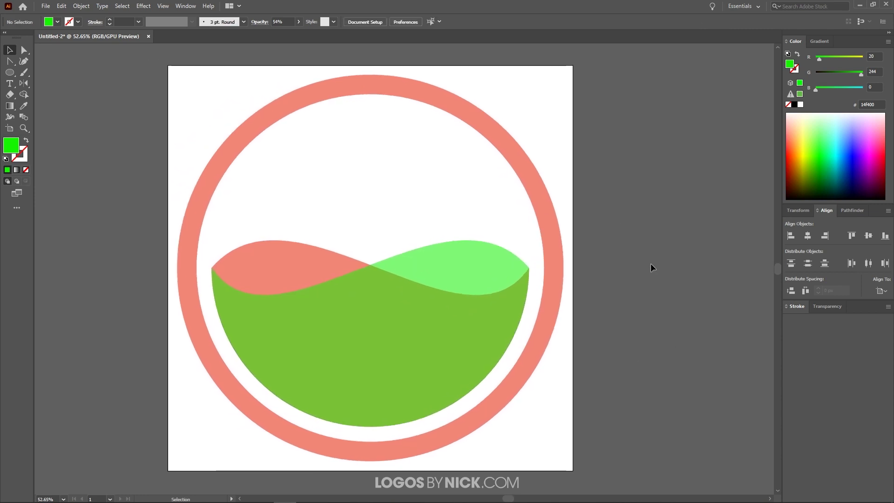
# - Paste a copy of the red wave shape in place above the green one and fill it with blue 0014ee
pyautogui.click(272, 259)
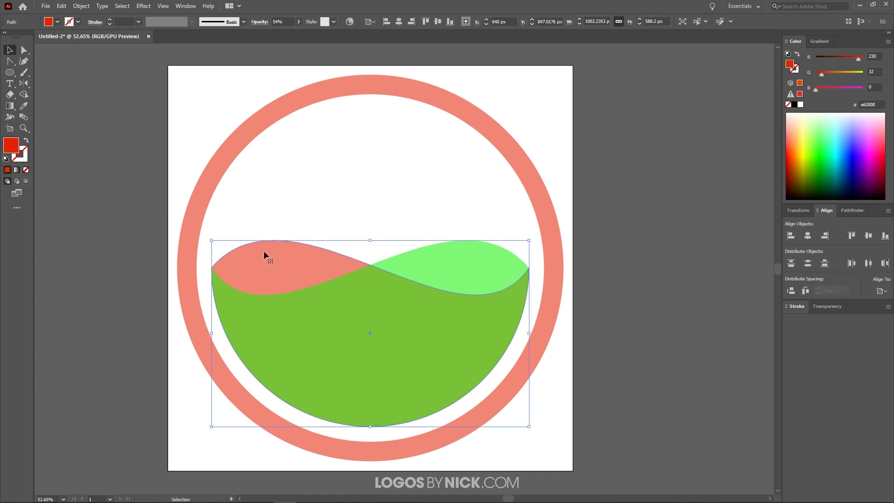
pyautogui.moveTo(292, 253); pyautogui.dragTo(305, 146)
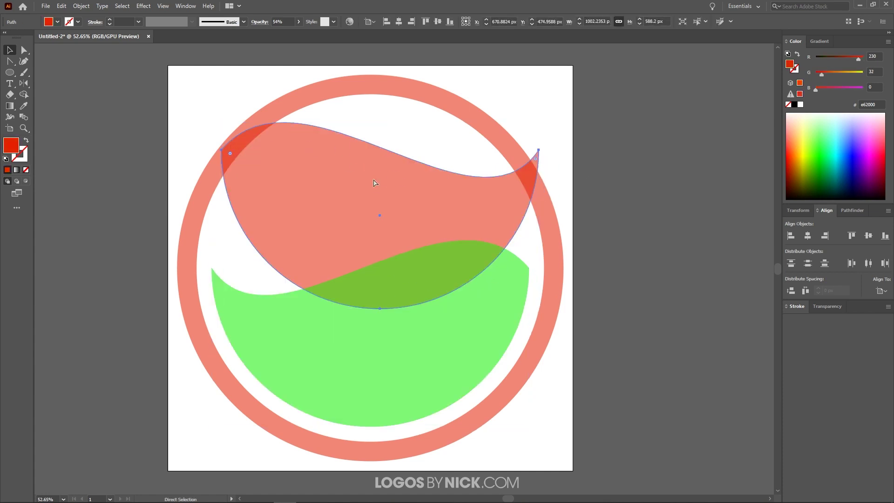
pyautogui.hotkey('ctrl', 'z')
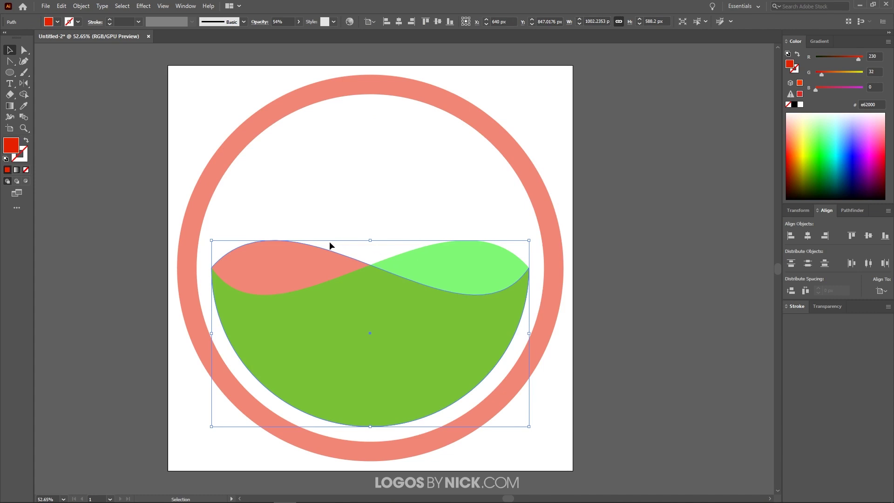
pyautogui.press('a')
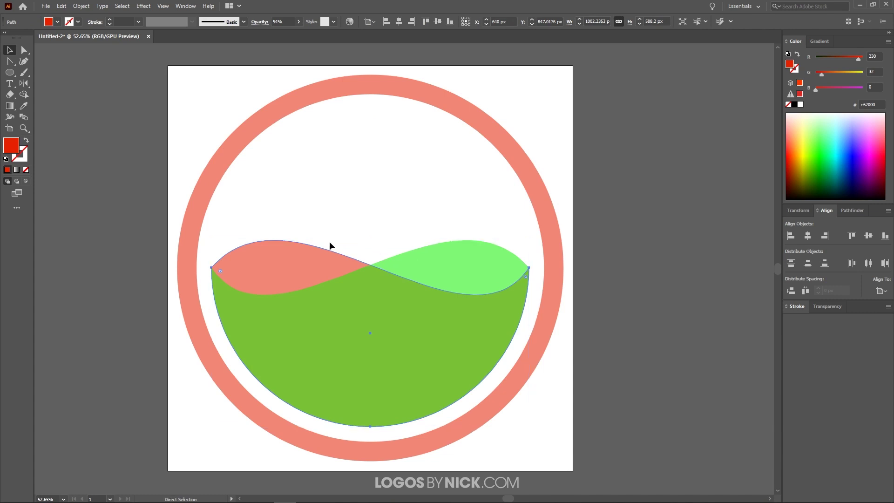
pyautogui.press('ctrl')
pyautogui.hotkey('ctrl', 'shift', ']')
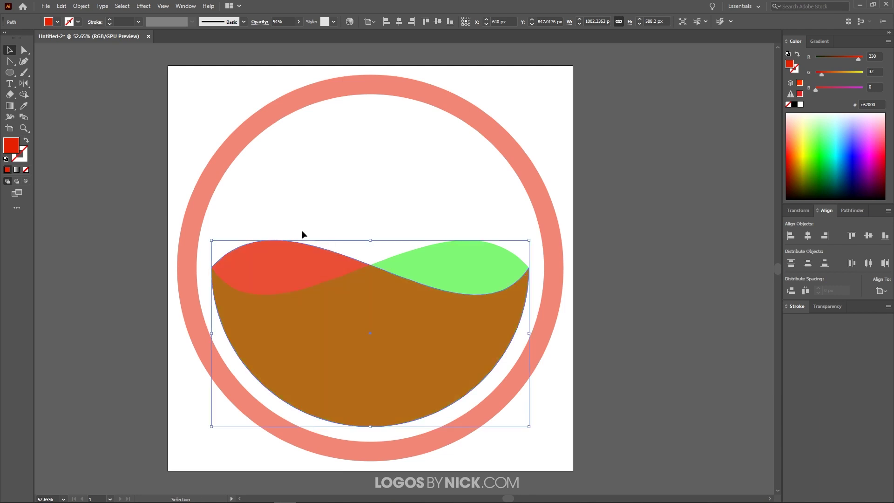
pyautogui.click(62, 6)
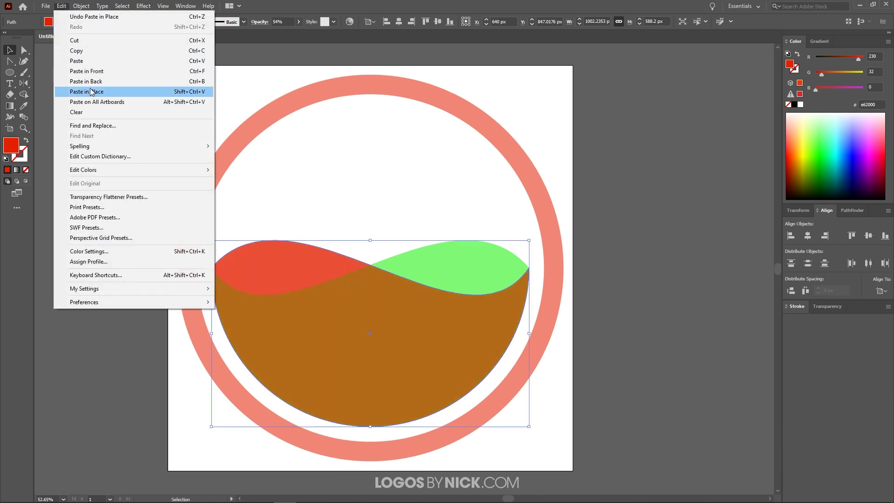
pyautogui.click(81, 6)
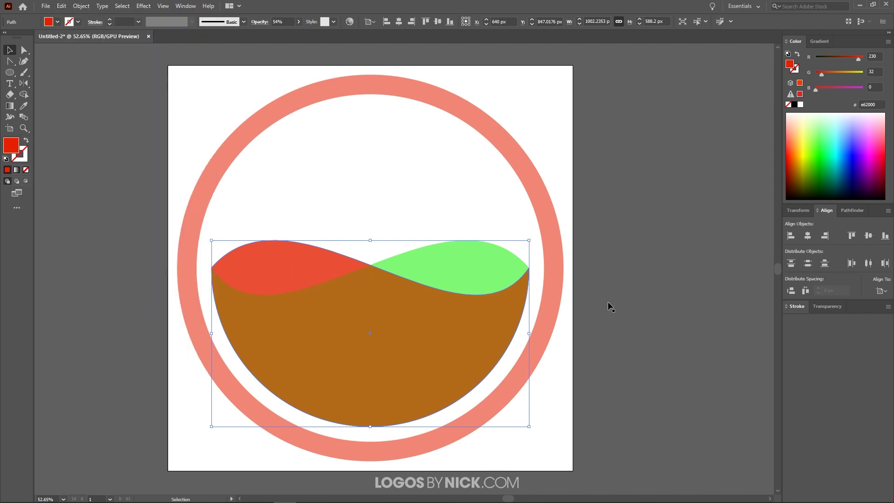
pyautogui.moveTo(840, 151); pyautogui.dragTo(853, 154)
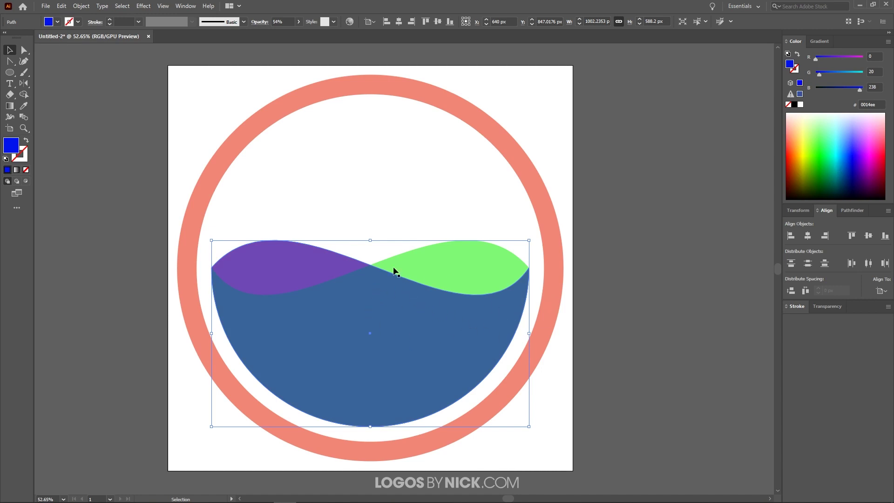
# - Rotate the blue wave shape clockwise about its right corner point so its left end rises above the red wave
pyautogui.click(28, 82)
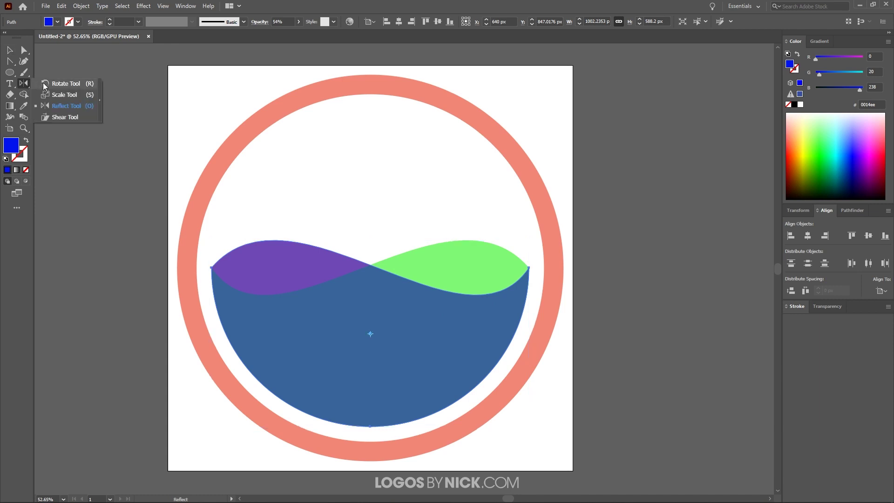
pyautogui.click(45, 83)
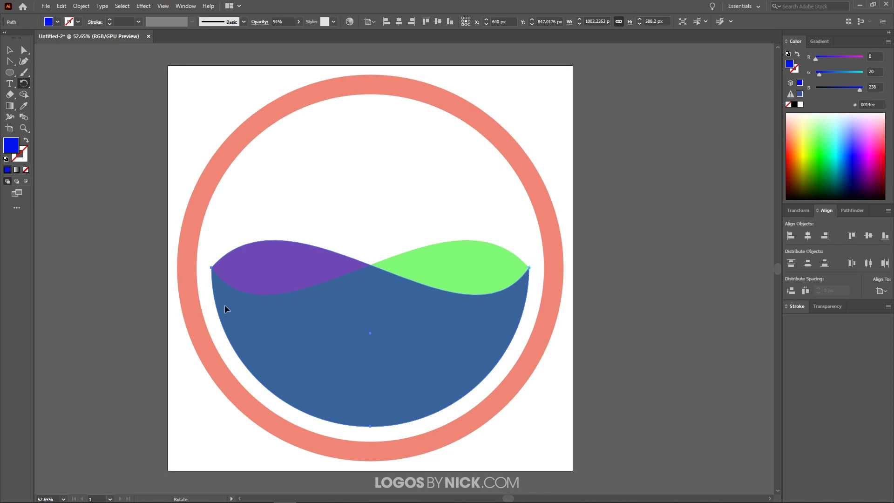
pyautogui.moveTo(197, 262); pyautogui.dragTo(235, 205)
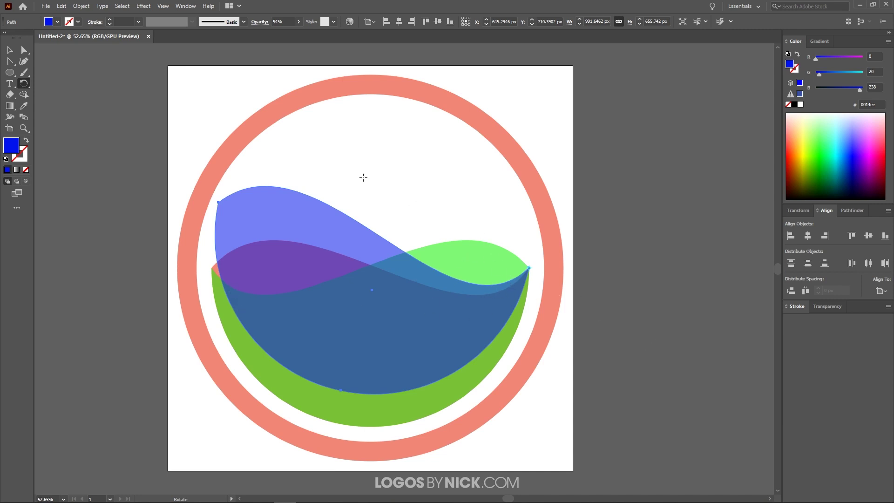
pyautogui.press('v')
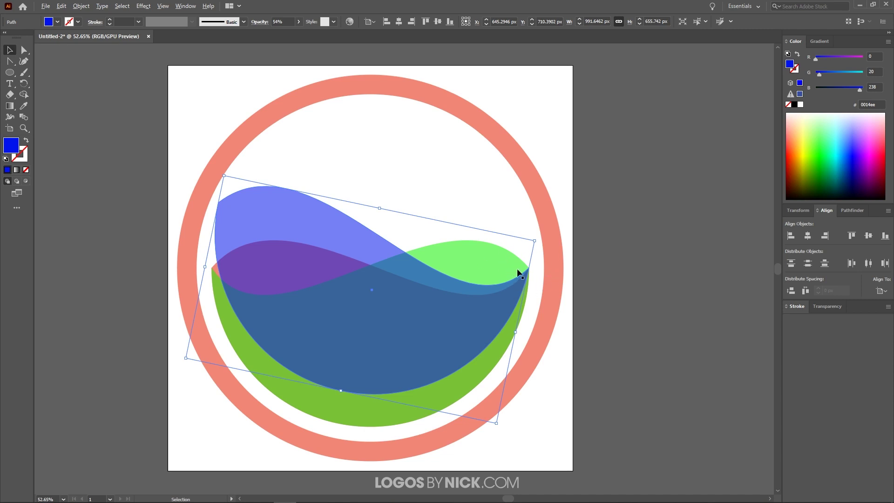
# - Shift the blue wave shape slightly up and right so its right tip extends just past the green shape's corner
pyautogui.scroll(4, 493, 274)
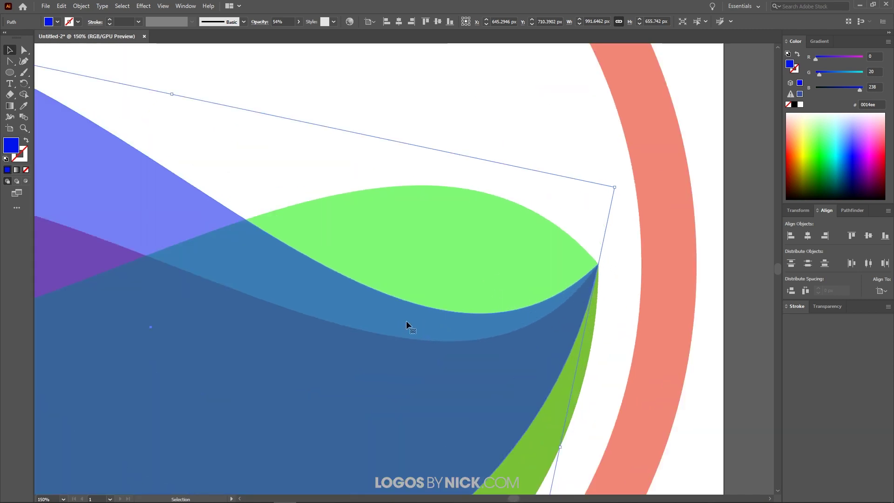
pyautogui.moveTo(406, 320); pyautogui.dragTo(427, 299)
pyautogui.scroll(6, 599, 261)
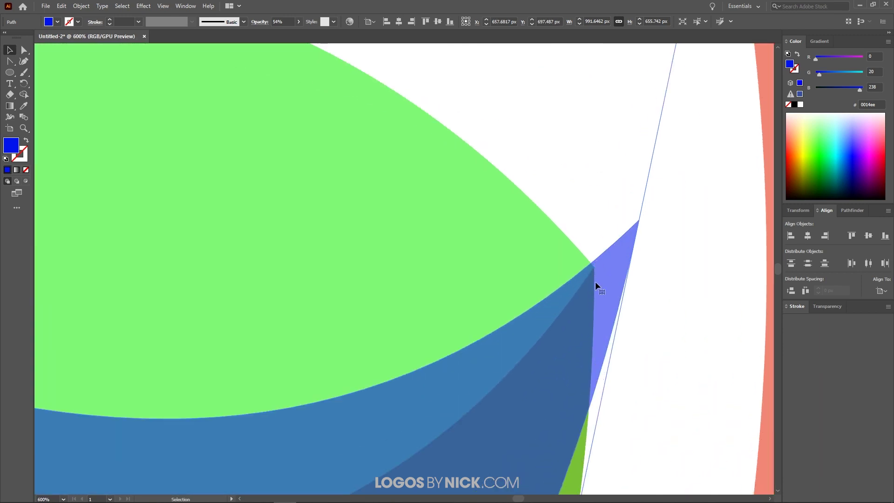
pyautogui.moveTo(618, 250); pyautogui.dragTo(573, 295)
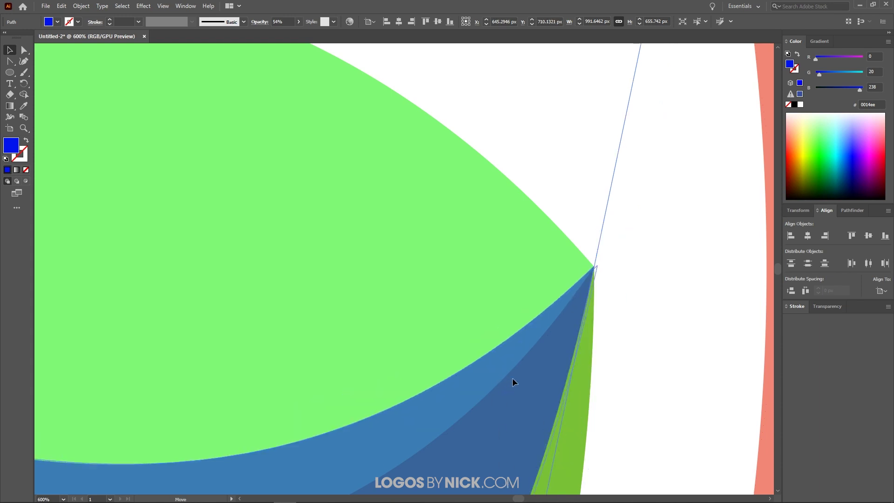
pyautogui.moveTo(512, 378); pyautogui.dragTo(525, 354)
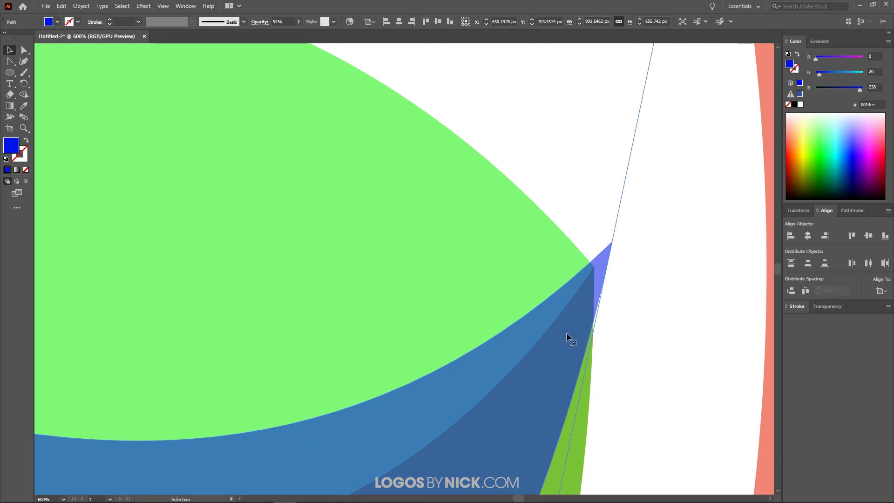
# - Subtract the blue wave shape from the green one with the Pathfinder's Minus Front operation
pyautogui.scroll(-10, 566, 332)
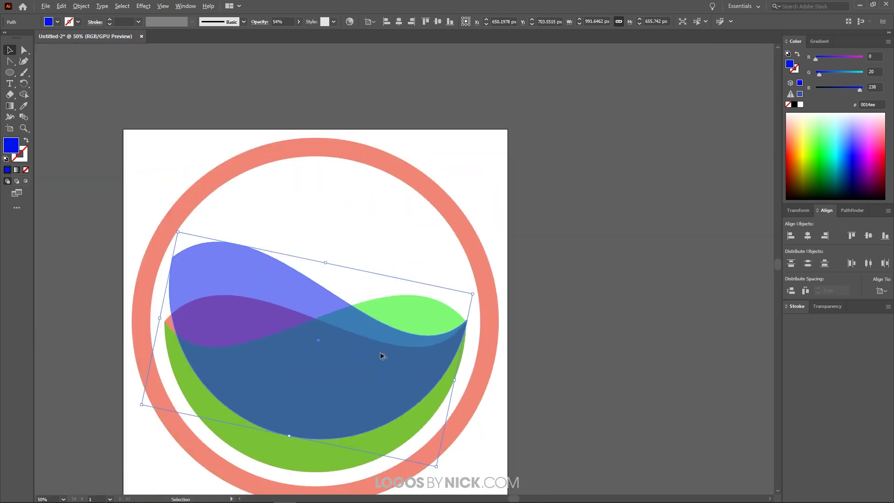
pyautogui.scroll(1, 382, 356)
pyautogui.scroll(-1, 393, 353)
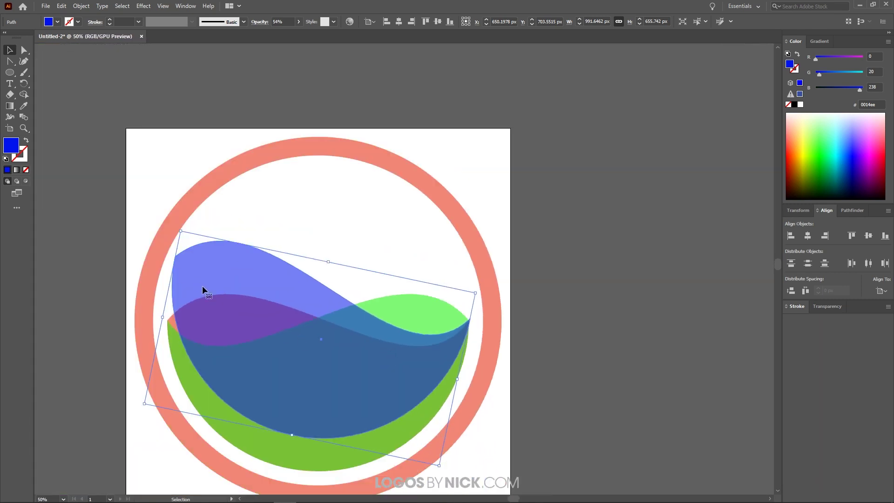
pyautogui.keyDown('shift'); pyautogui.click(423, 306); pyautogui.keyUp('shift')
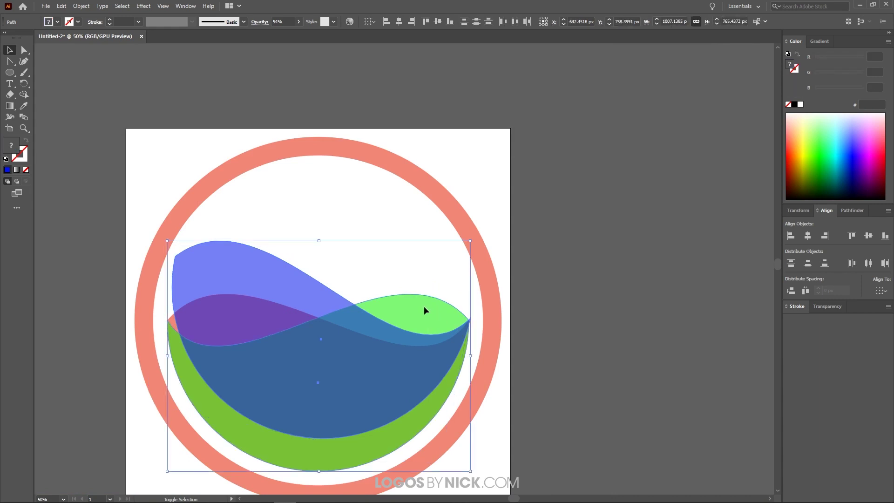
pyautogui.click(853, 211)
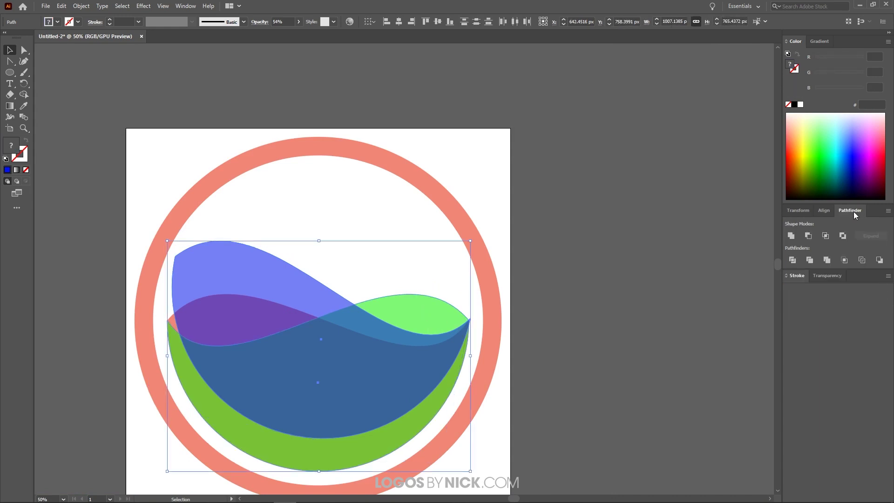
pyautogui.click(192, 7)
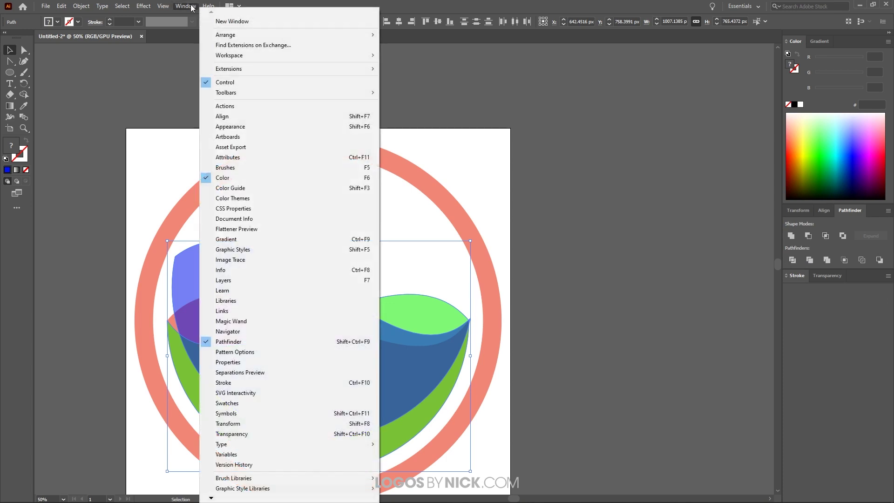
pyautogui.click(143, 6)
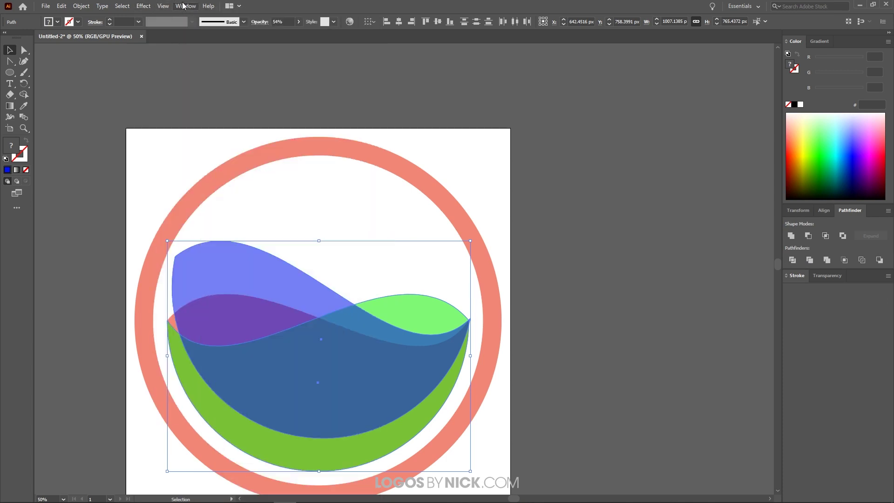
pyautogui.click(808, 236)
# - Ungroup the remaining green pieces and delete the lower crescent, keeping only the small leaf shape on the right
pyautogui.scroll(-2, 545, 340)
pyautogui.hscroll(-2, 545, 340)
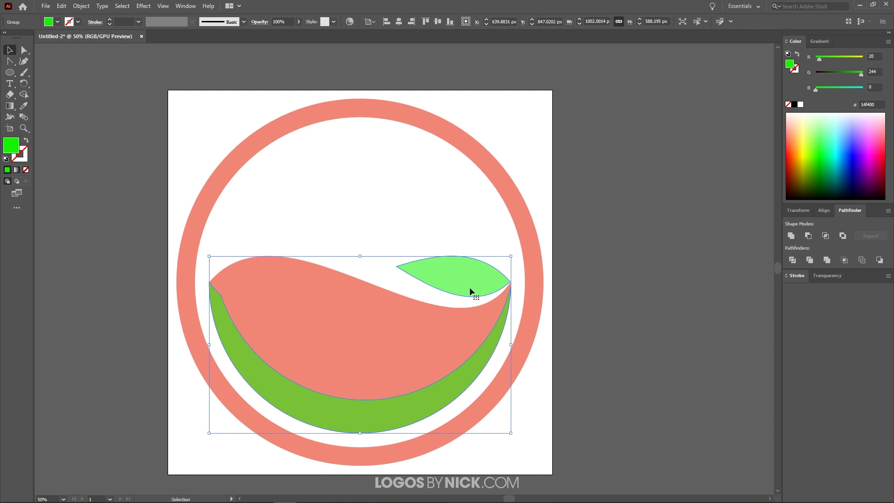
pyautogui.keyDown('ctrl'); pyautogui.click(469, 289); pyautogui.keyUp('ctrl')
pyautogui.click(470, 292)
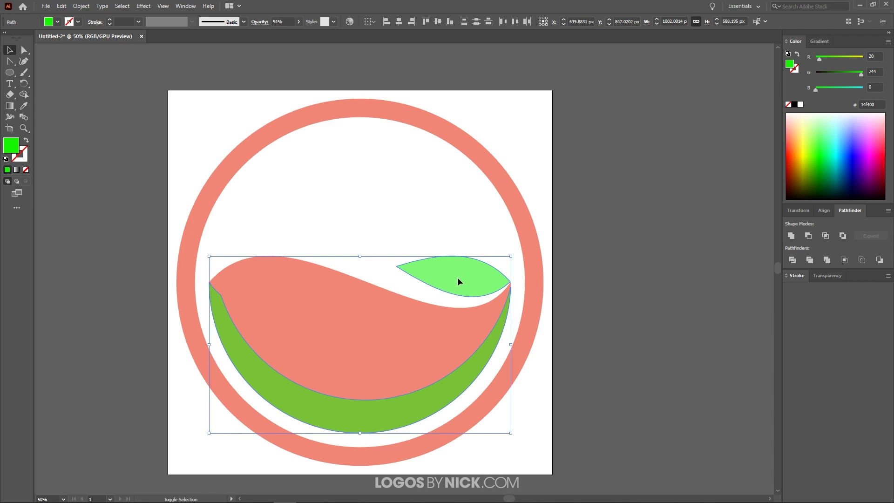
pyautogui.keyDown('shift'); pyautogui.click(457, 278); pyautogui.keyUp('shift')
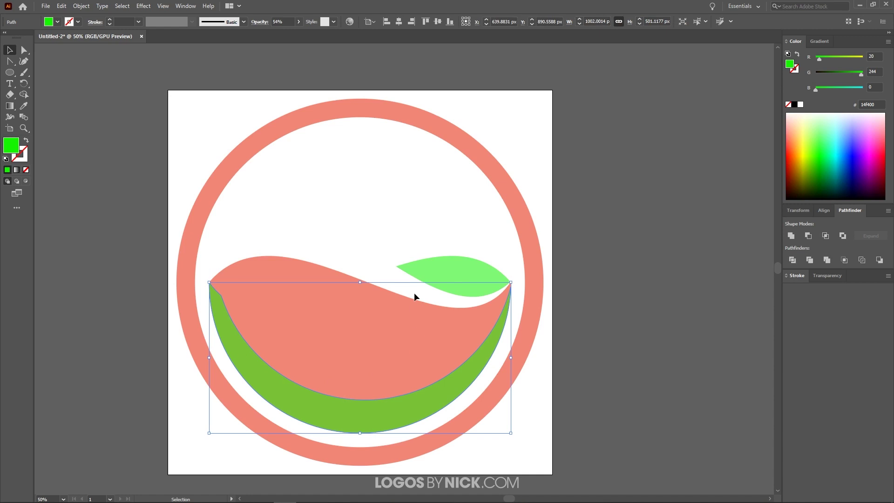
pyautogui.press('Delete')
# - Select the ring, wave and leaf shapes together and set their opacity to 100%
pyautogui.scroll(-1, 417, 293)
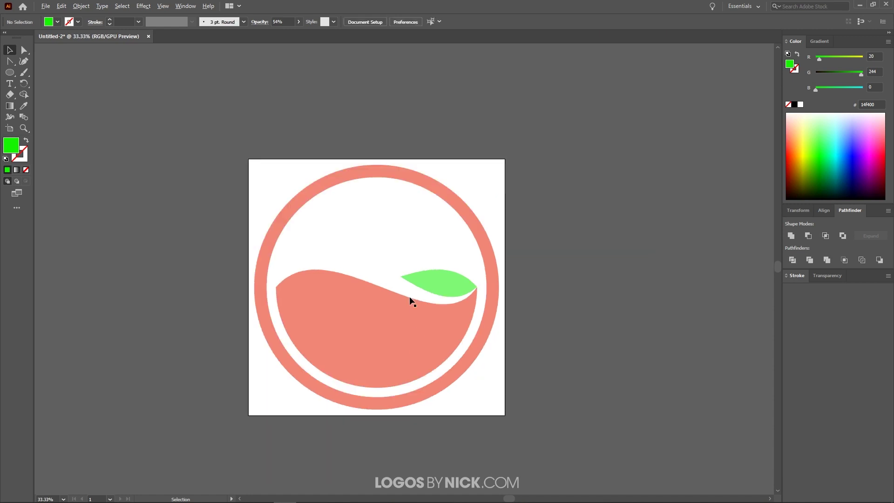
pyautogui.scroll(1, 356, 337)
pyautogui.scroll(-1, 348, 340)
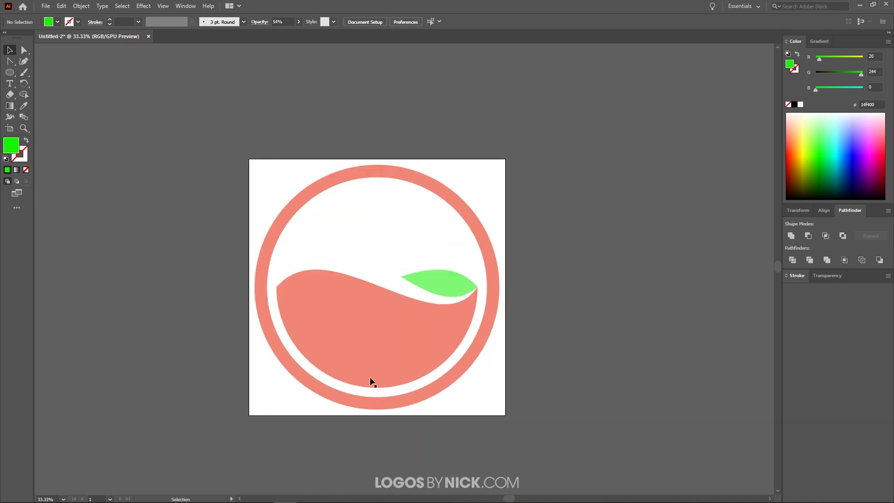
pyautogui.moveTo(593, 464); pyautogui.dragTo(191, 108)
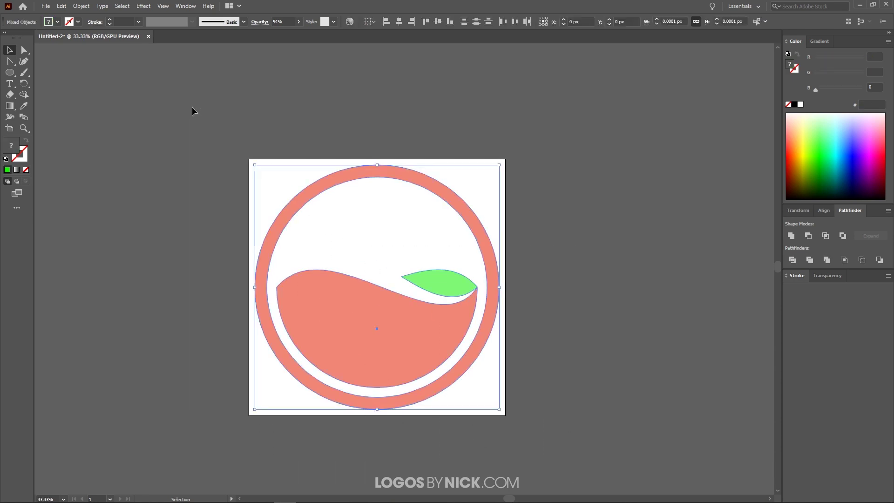
pyautogui.click(298, 22)
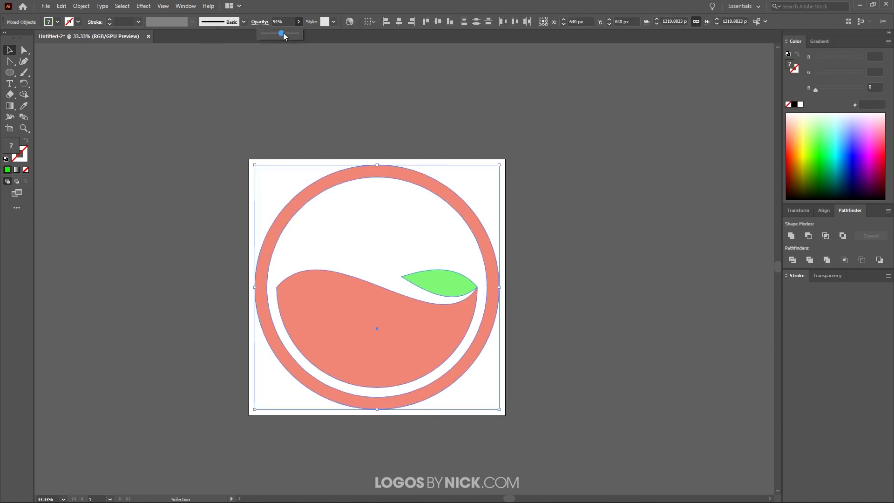
pyautogui.moveTo(285, 31); pyautogui.dragTo(323, 37)
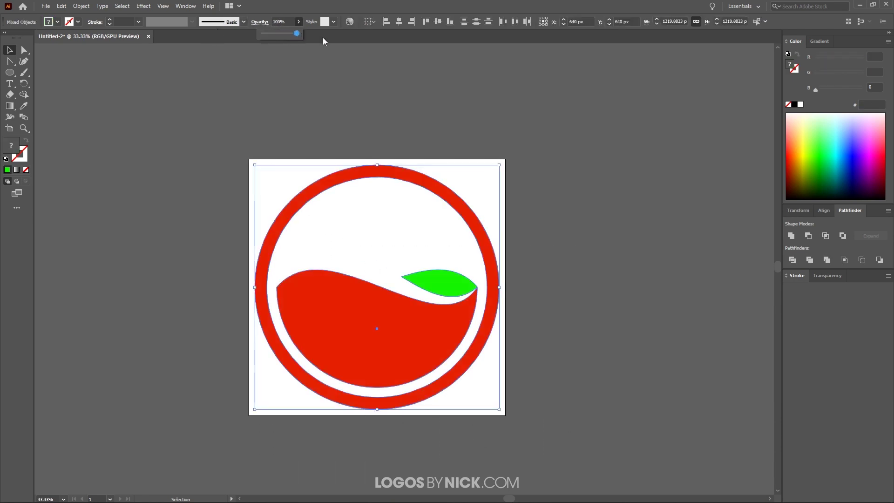
# - Fill all the logo shapes with red e92000 and deselect them
pyautogui.click(791, 159)
pyautogui.moveTo(792, 157); pyautogui.dragTo(792, 152)
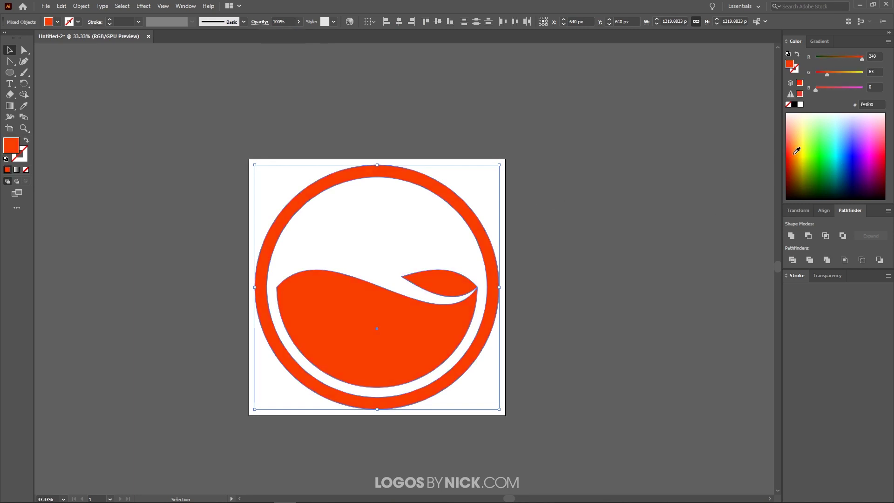
pyautogui.click(792, 160)
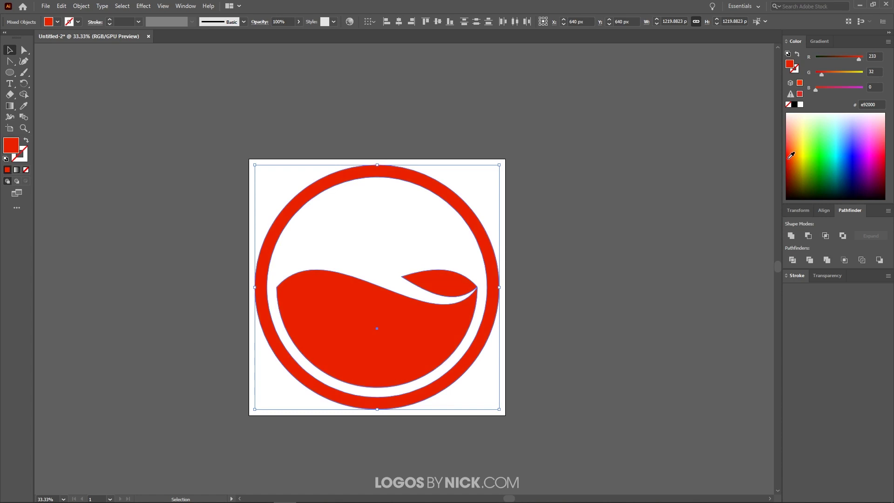
pyautogui.click(495, 179)
pyautogui.scroll(1, 393, 256)
pyautogui.scroll(-1, 394, 264)
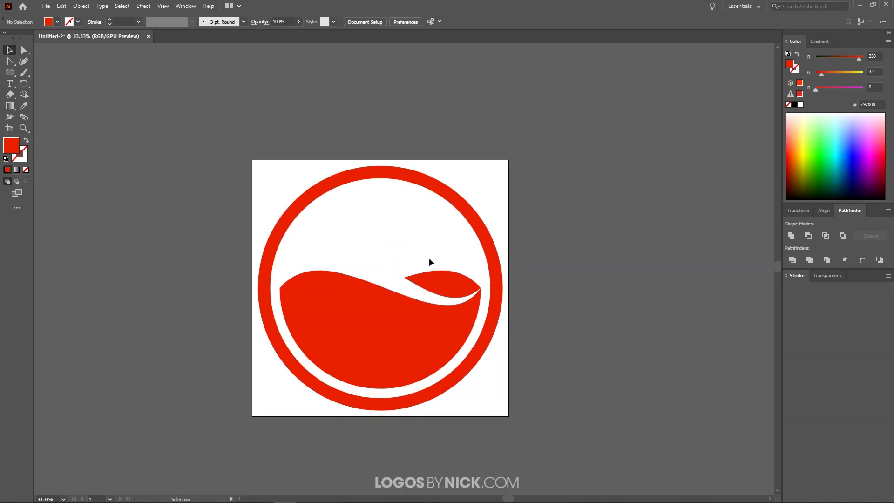
# - Fill the outer ring with dark blue 00436c
pyautogui.click(450, 194)
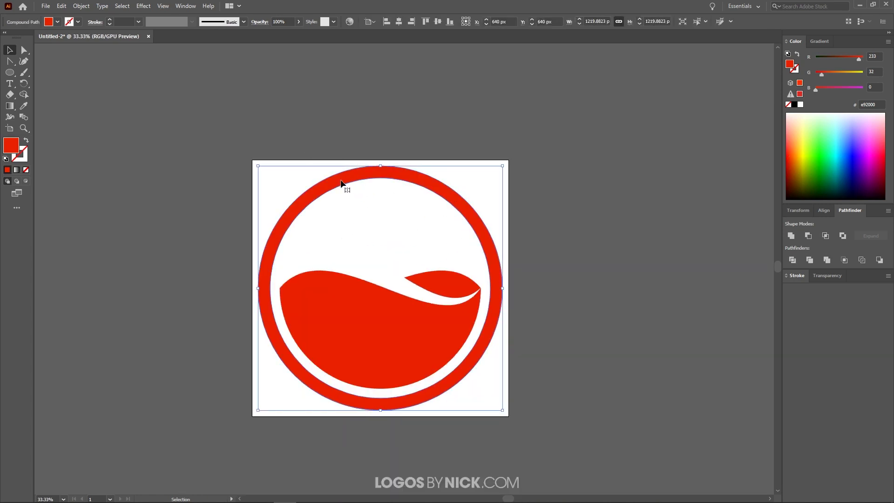
pyautogui.moveTo(850, 163); pyautogui.dragTo(845, 176)
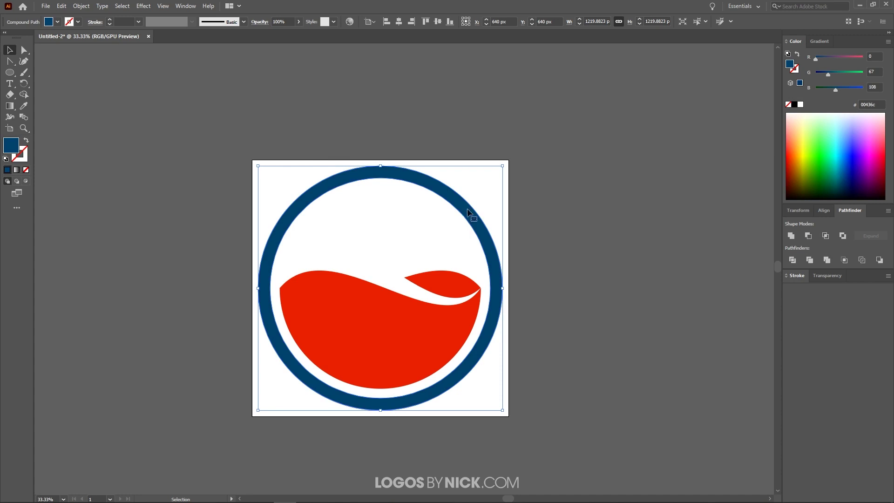
# - Draw a circle about 116 px wide in the upper-left part of the red half circle and fill it with white
pyautogui.click(527, 193)
pyautogui.scroll(1, 350, 323)
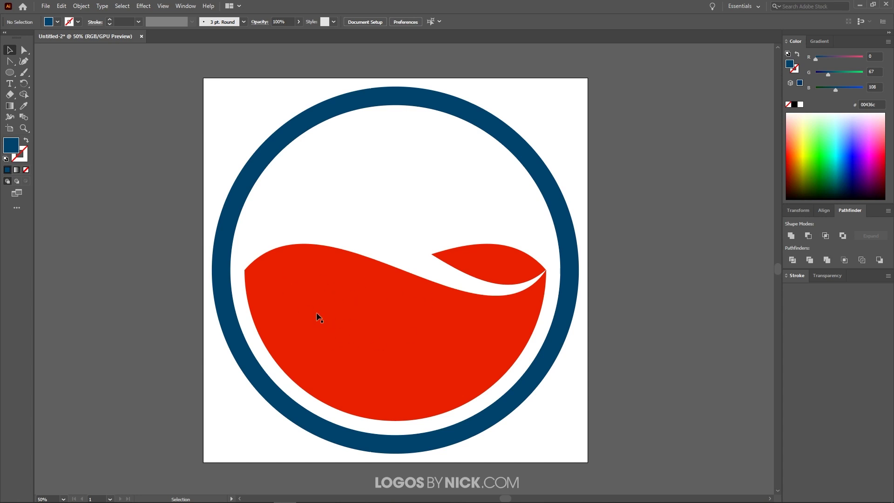
pyautogui.click(9, 72)
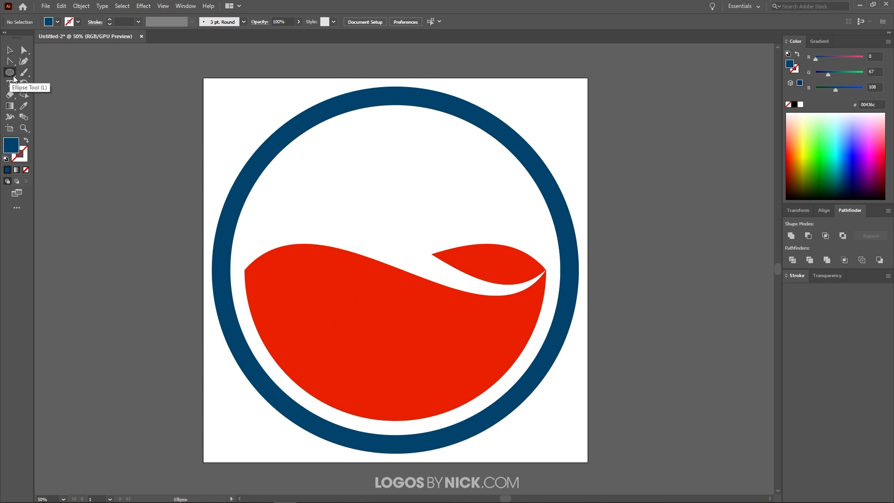
pyautogui.moveTo(297, 283); pyautogui.dragTo(331, 318)
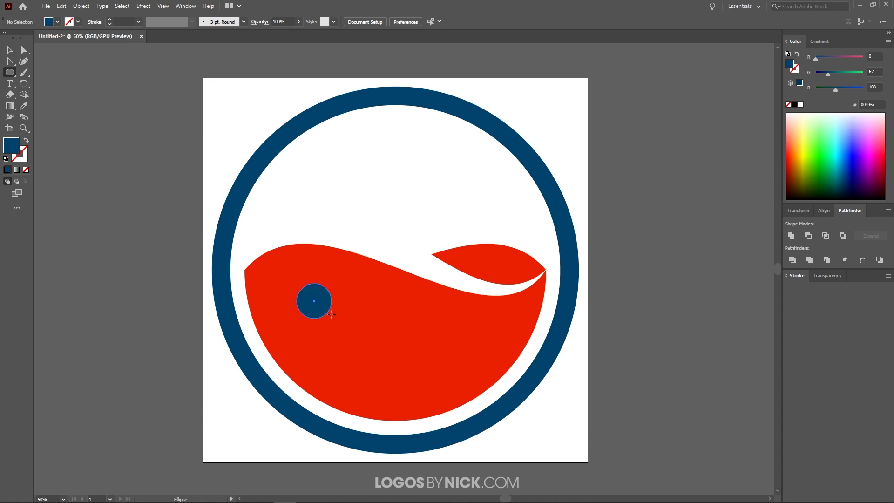
pyautogui.click(801, 104)
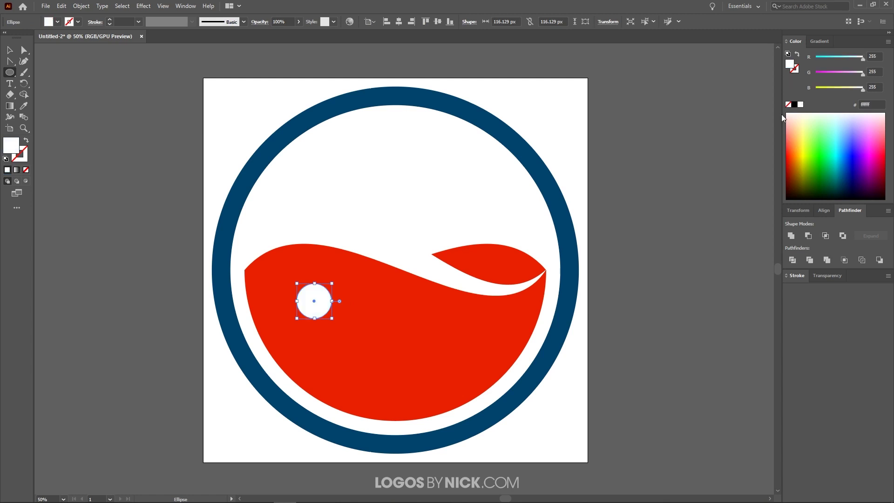
# - Draw two smaller white circles about 74 px and 40 px wide beside the large one and arrange the three as a bubble cluster
pyautogui.moveTo(345, 322); pyautogui.dragTo(368, 340)
pyautogui.moveTo(352, 297)
pyautogui.mouseDown()
pyautogui.moveTo(367, 311)
pyautogui.moveTo(313, 303)
pyautogui.moveTo(345, 325)
pyautogui.moveTo(355, 298)
pyautogui.moveTo(315, 293)
pyautogui.mouseUp()
pyautogui.press('v')
pyautogui.click(348, 326)
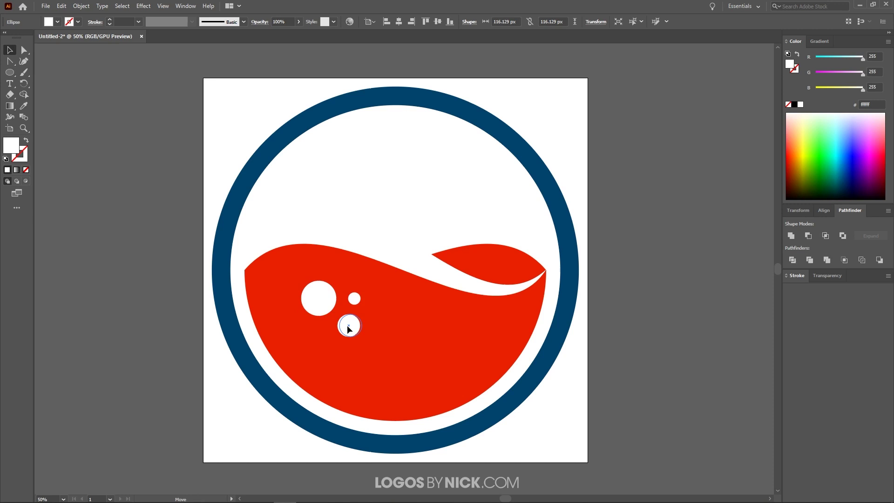
pyautogui.click(355, 298)
pyautogui.hotkey('ctrl', '-')
pyautogui.hotkey('ctrl', '-')
pyautogui.click(420, 411)
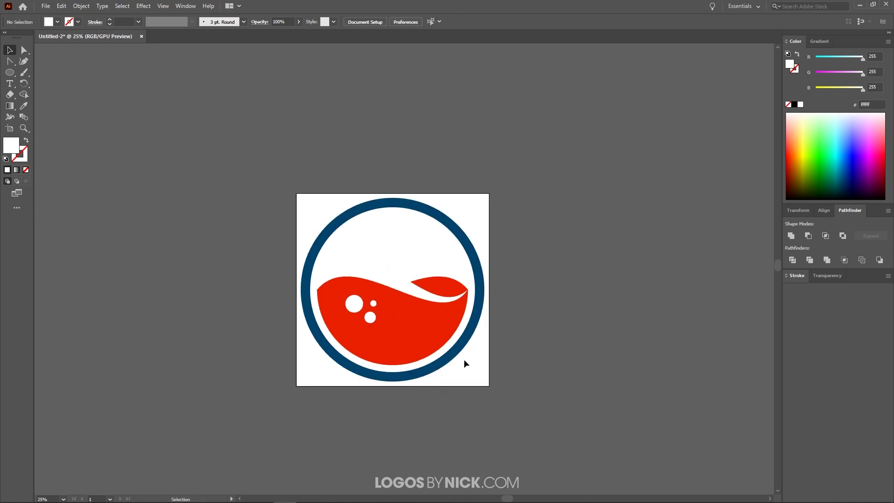
pyautogui.moveTo(405, 337); pyautogui.dragTo(422, 329)
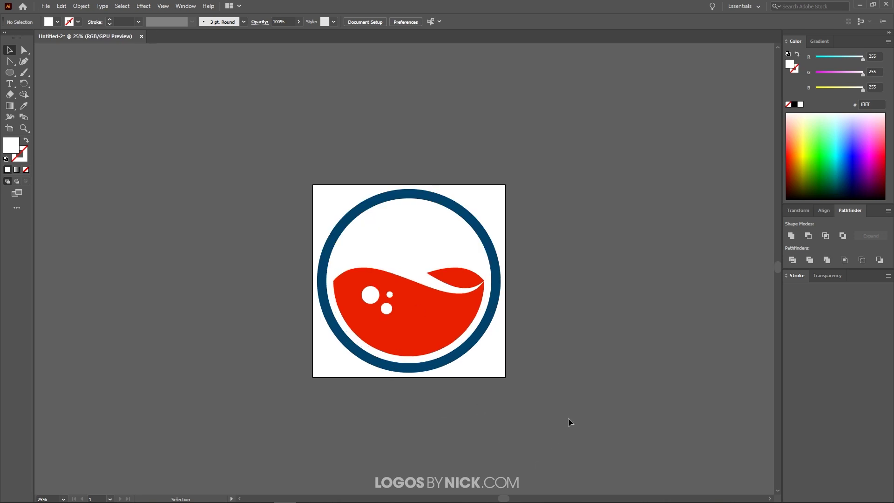
# - Move the whole logo off the artboard to check its white areas against the canvas, and undo the move
pyautogui.moveTo(570, 412); pyautogui.dragTo(252, 110)
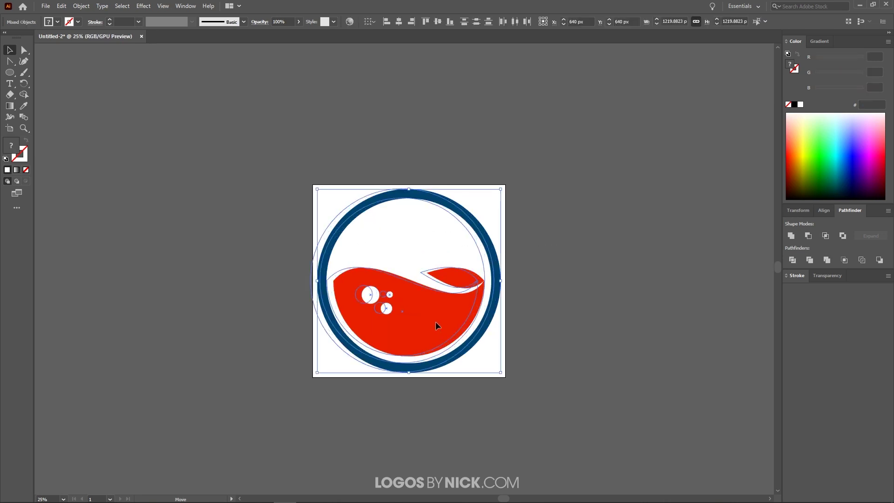
pyautogui.moveTo(435, 321); pyautogui.dragTo(203, 293)
pyautogui.click(193, 373)
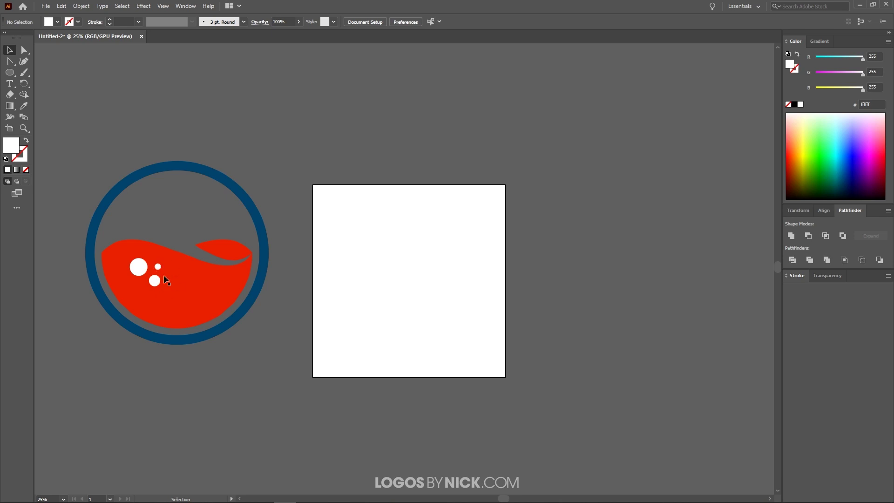
pyautogui.moveTo(203, 309); pyautogui.dragTo(343, 326)
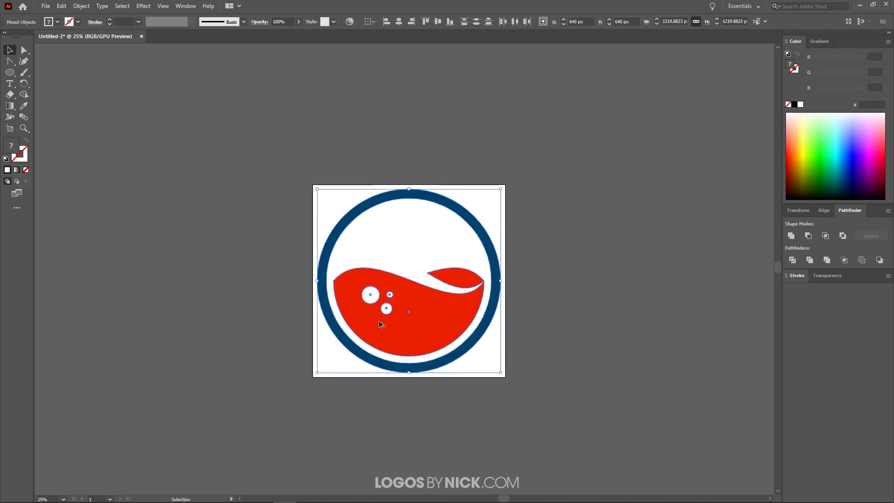
pyautogui.scroll(2, 379, 324)
pyautogui.scroll(-2, 253, 320)
pyautogui.click(292, 387)
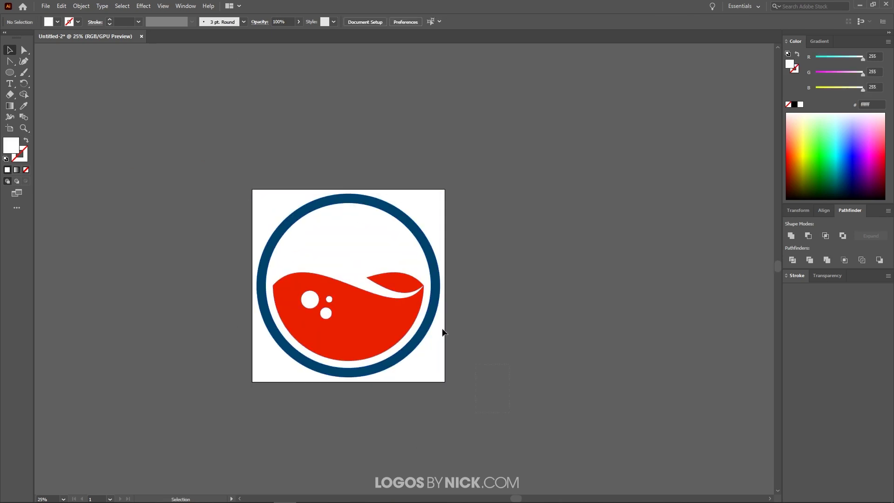
# - Subtract the large white circle from the red wave-topped half circle using Minus Front
pyautogui.scroll(2, 324, 313)
pyautogui.click(297, 286)
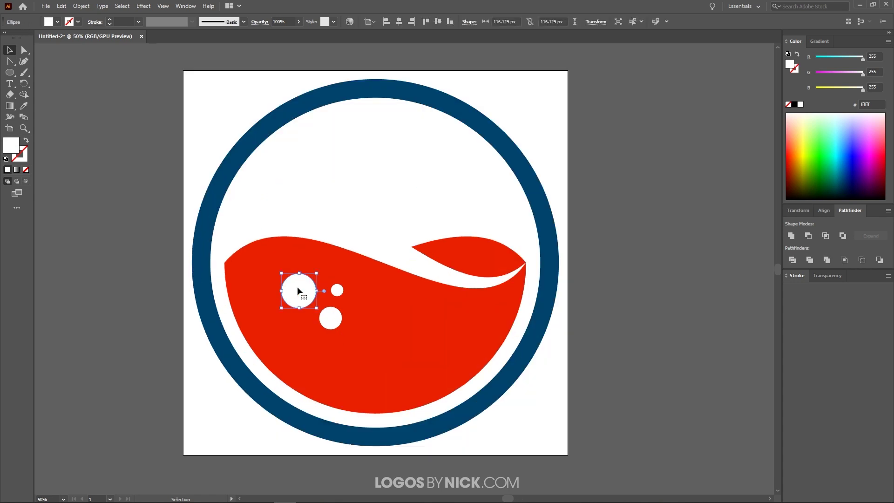
pyautogui.keyDown('shift'); pyautogui.click(300, 254); pyautogui.keyUp('shift')
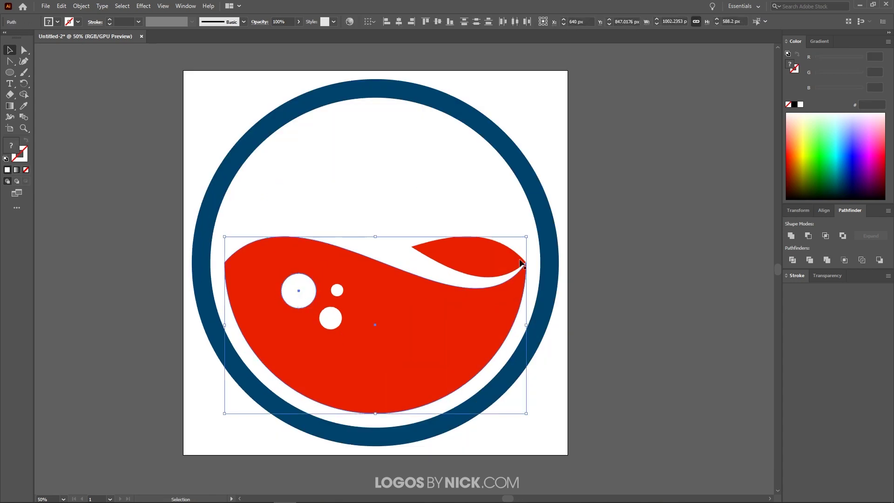
pyautogui.click(807, 236)
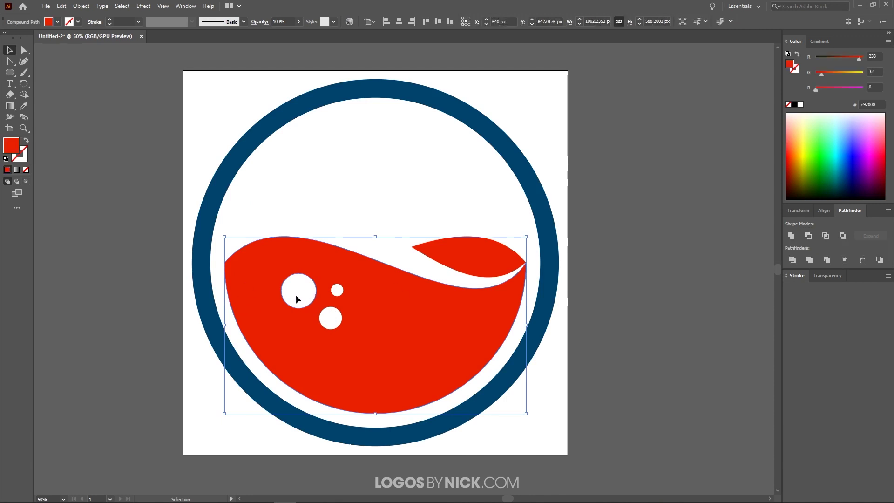
# - Cut the medium and the small white circle out of the red wave shape, one at a time, using Minus Front
pyautogui.click(330, 326)
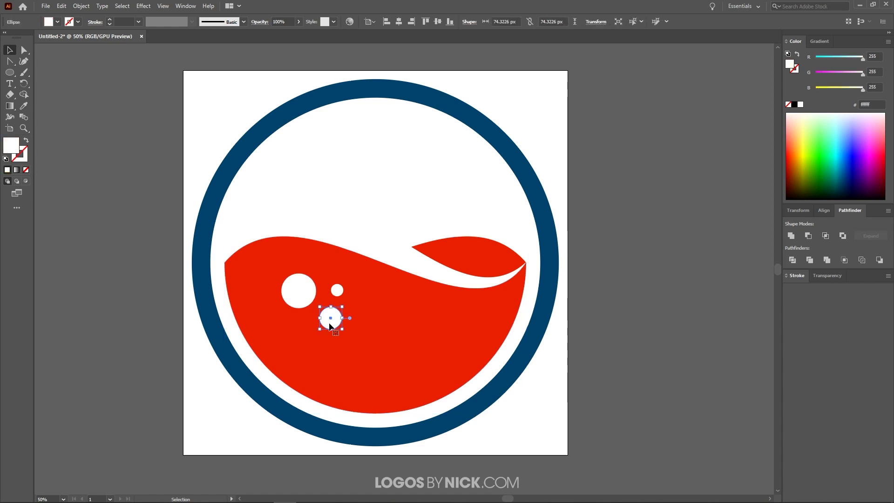
pyautogui.keyDown('shift'); pyautogui.click(384, 299); pyautogui.keyUp('shift')
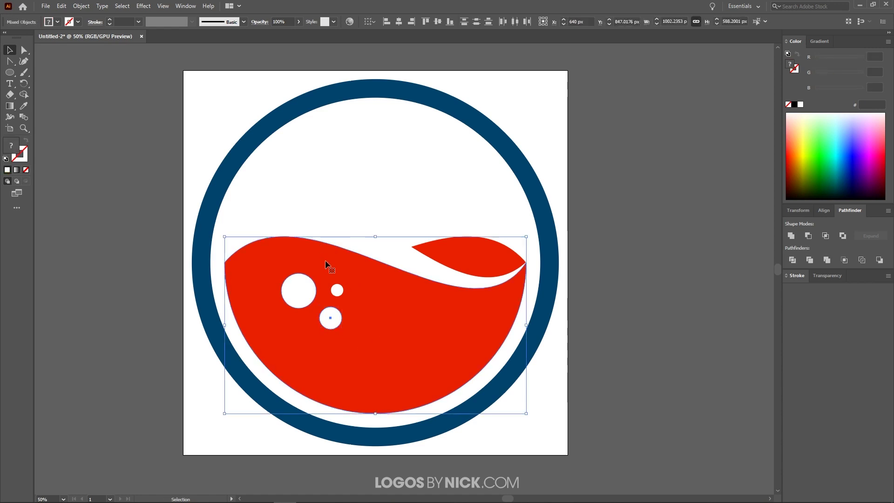
pyautogui.click(808, 236)
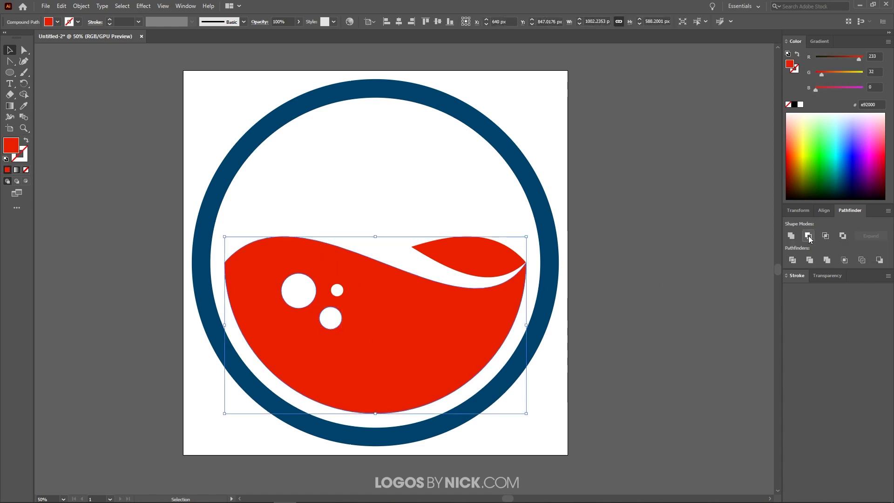
pyautogui.click(337, 290)
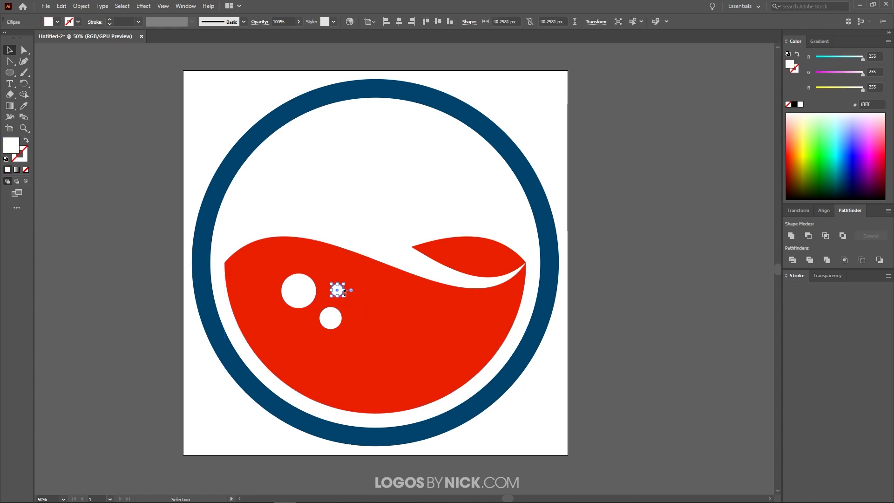
pyautogui.keyDown('shift'); pyautogui.click(397, 306); pyautogui.keyUp('shift')
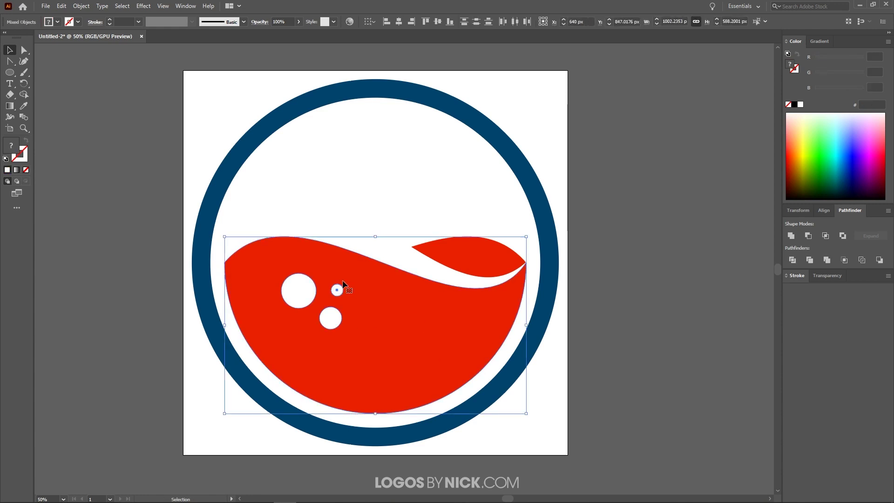
pyautogui.click(808, 236)
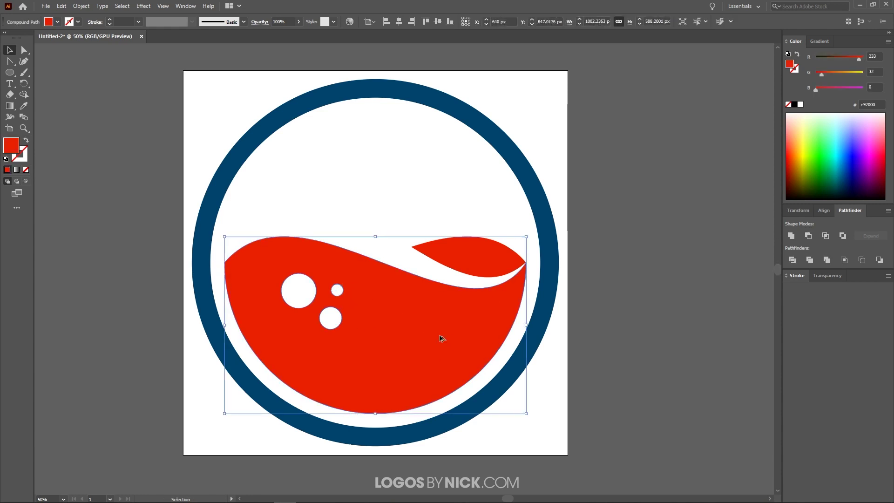
# - Move the whole logo off the artboard onto the grey canvas and examine the three cut-out holes
pyautogui.scroll(-2, 438, 340)
pyautogui.moveTo(281, 166); pyautogui.dragTo(234, 295)
pyautogui.click(187, 362)
pyautogui.scroll(3, 132, 273)
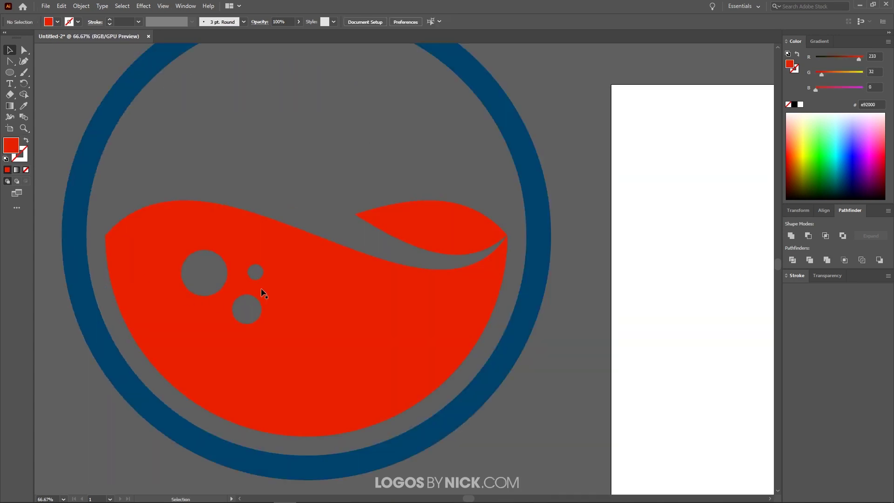
pyautogui.scroll(-4, 345, 325)
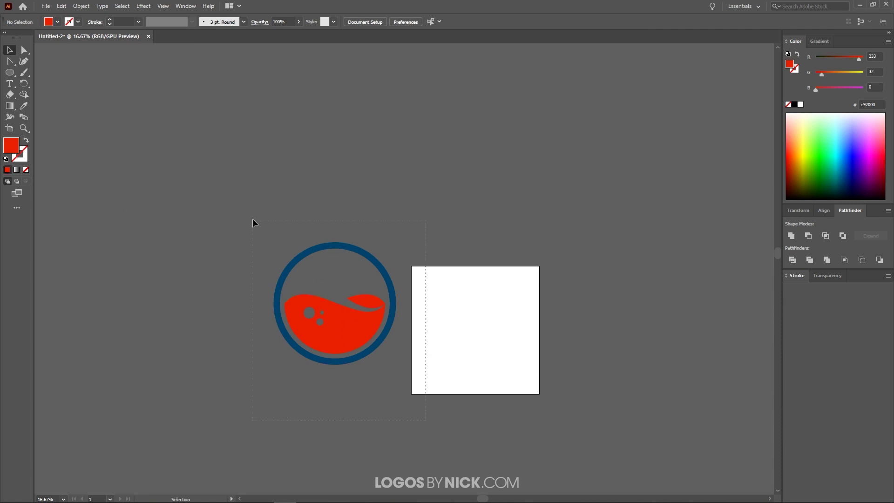
# - Try a solid black 000000 fill on the entire logo, and undo both the fill and the move off the artboard
pyautogui.moveTo(252, 220); pyautogui.dragTo(403, 372)
pyautogui.click(794, 105)
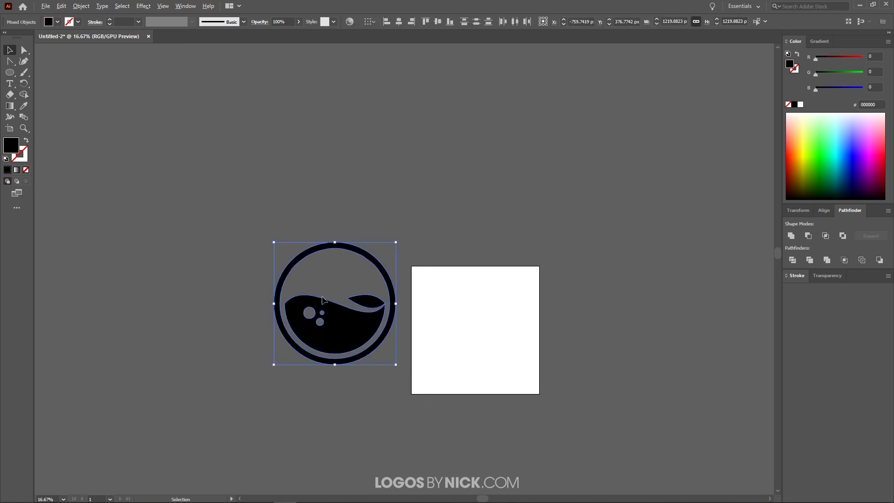
pyautogui.scroll(2, 324, 300)
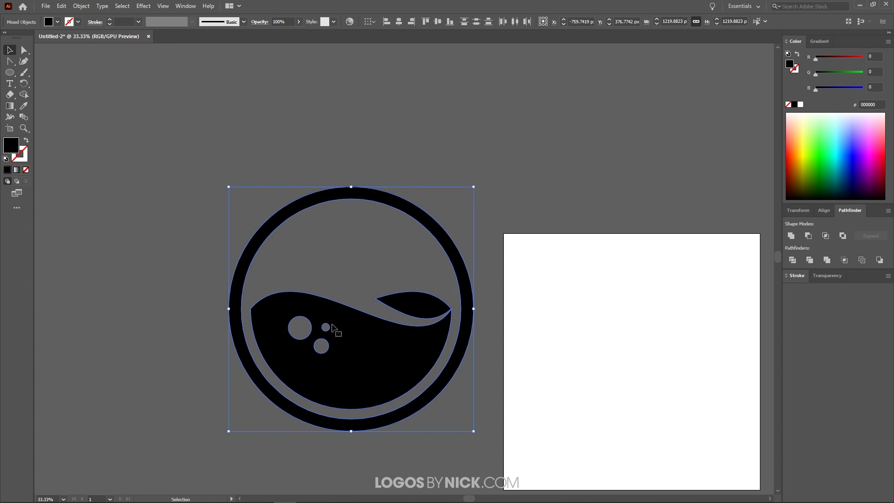
pyautogui.scroll(-2, 396, 355)
pyautogui.click(527, 404)
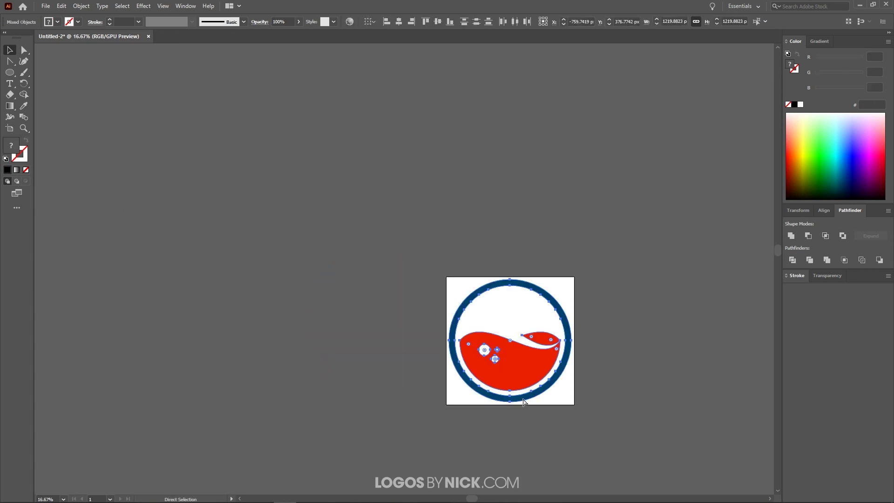
pyautogui.scroll(2, 606, 398)
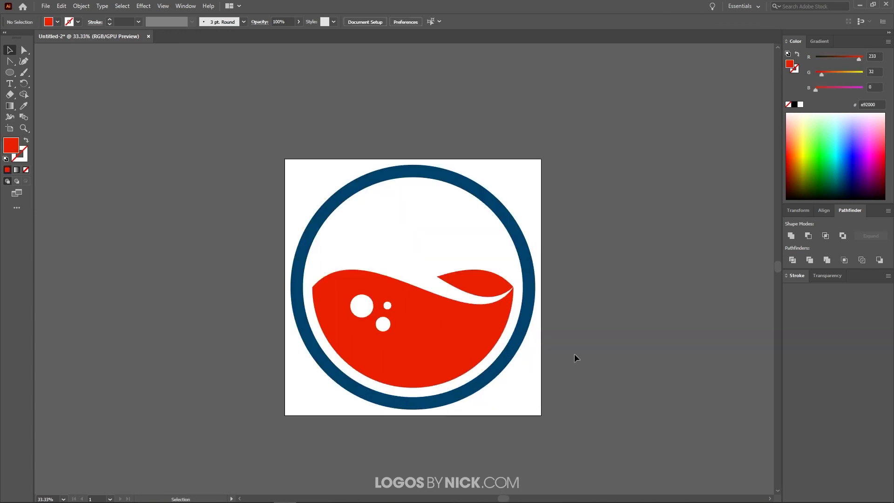